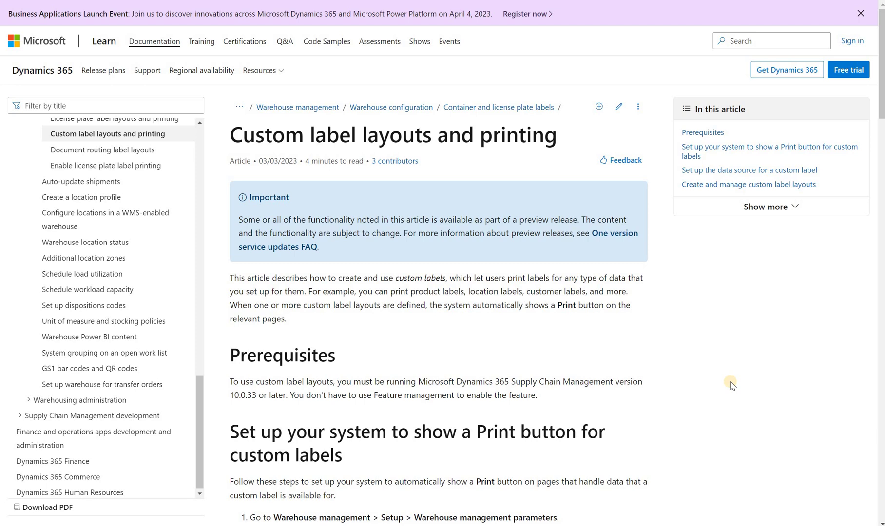
# - On the Warehouse management parameters Reports tab, confirm custom label print buttons display On all forms
pyautogui.scroll(-5, 508, 366)
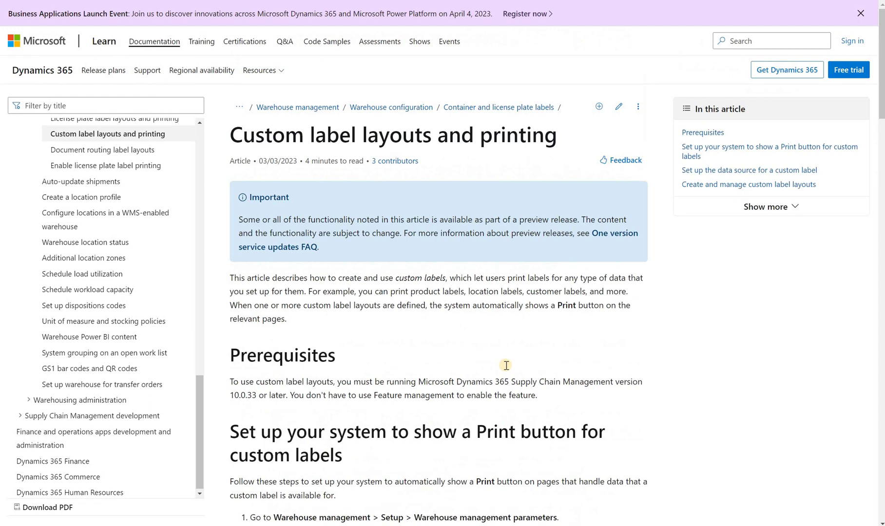
pyautogui.scroll(-6, 507, 365)
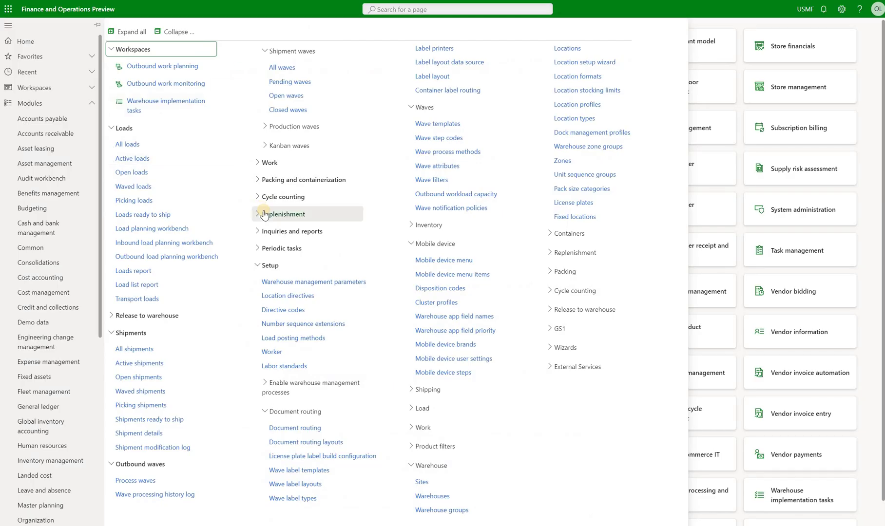
pyautogui.click(299, 283)
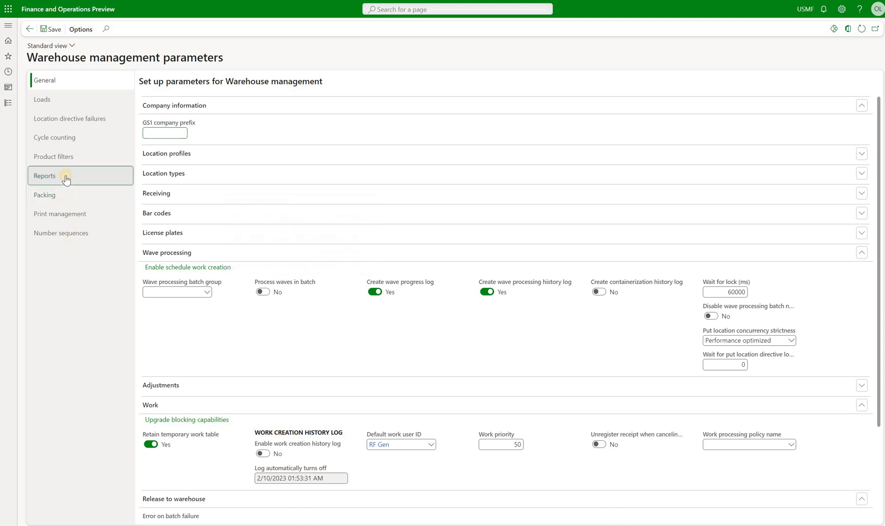
pyautogui.click(69, 176)
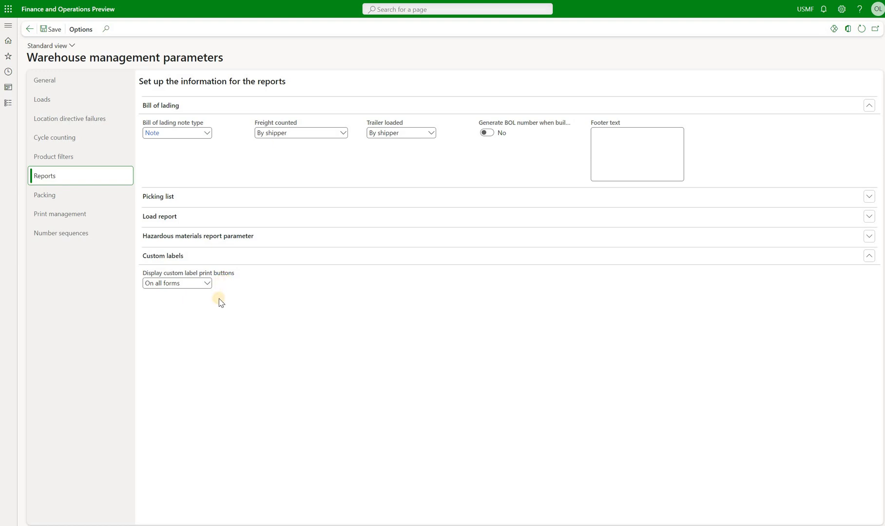
pyautogui.click(91, 32)
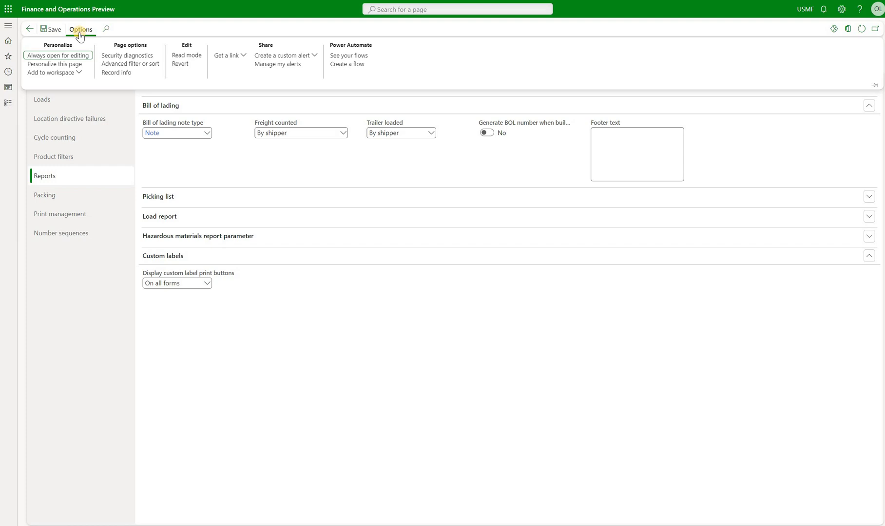
# - Visit the Label layout data source list, then open the All shipments list
pyautogui.click(8, 25)
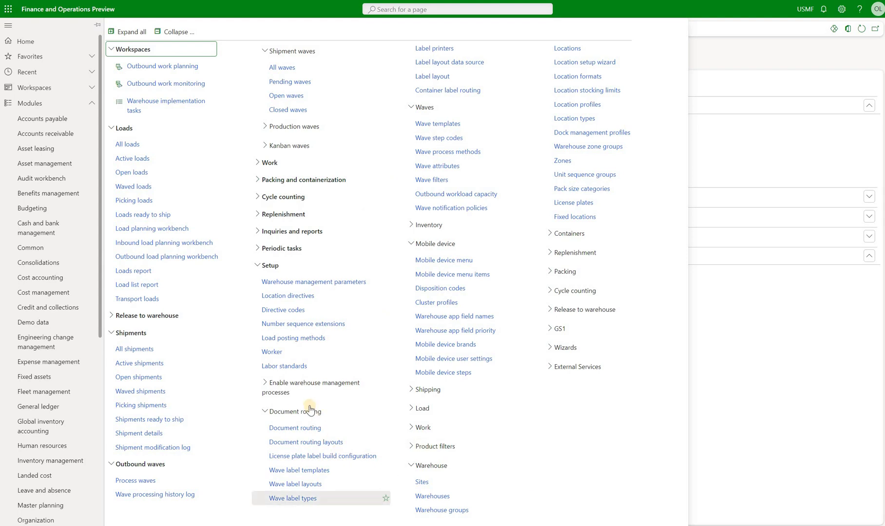
pyautogui.click(441, 63)
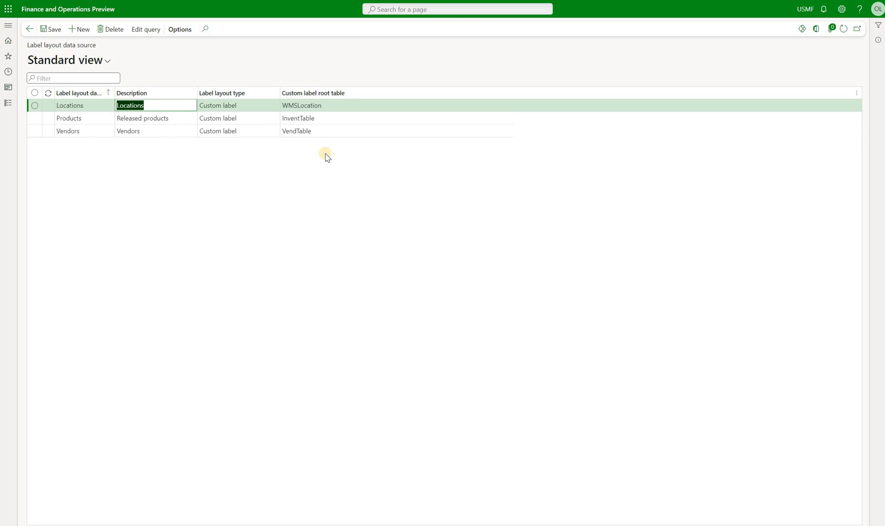
pyautogui.click(7, 103)
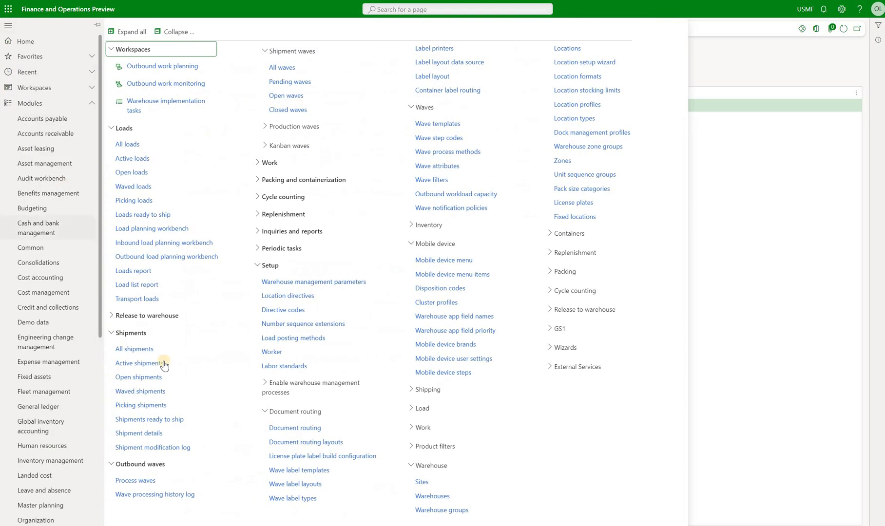
pyautogui.click(149, 351)
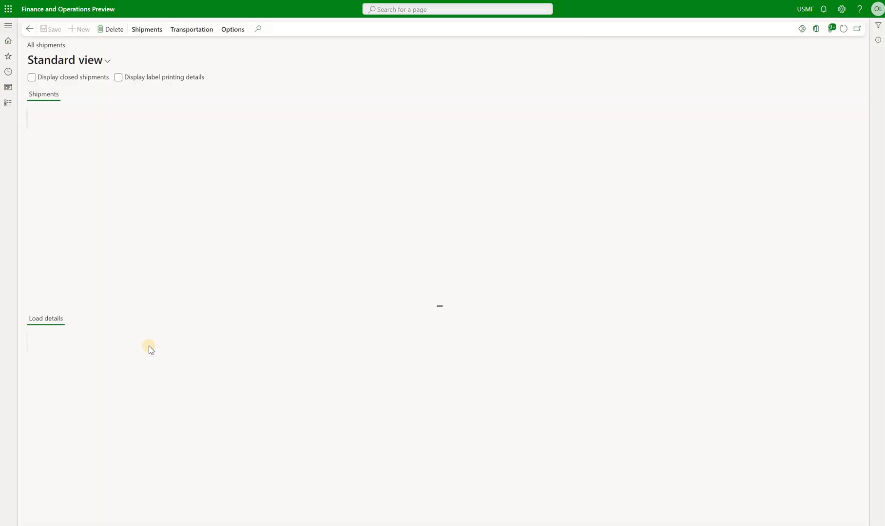
# - Copy the WHSShipmentTable data source name from the Shipment ID column's form information
pyautogui.rightClick(53, 286)
pyautogui.moveTo(78, 290)
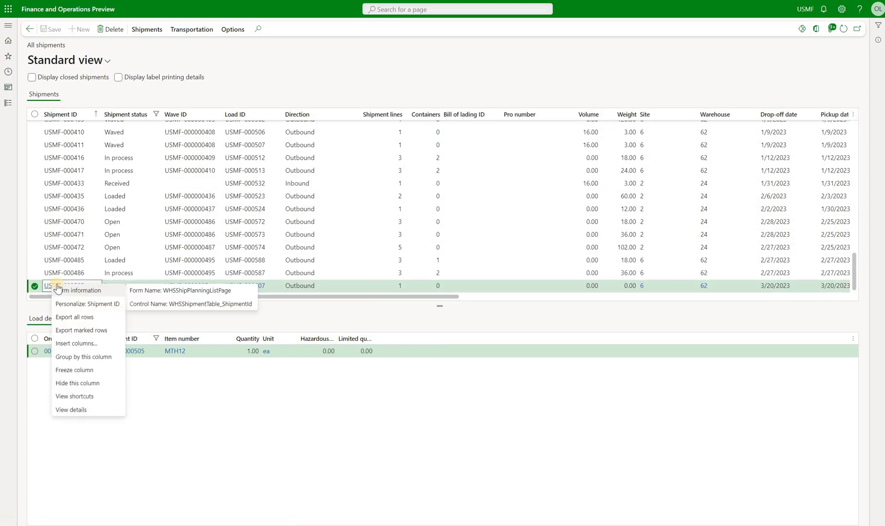
pyautogui.click(219, 291)
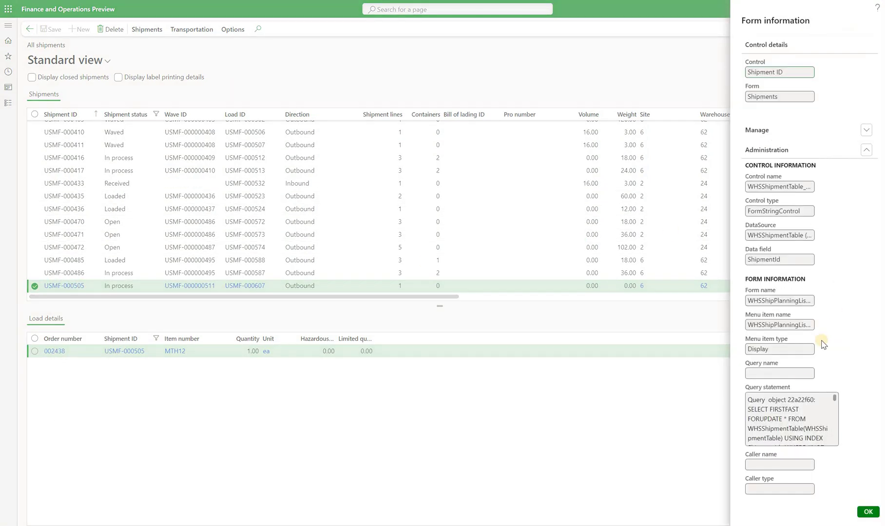
pyautogui.doubleClick(770, 236)
pyautogui.hotkey('ctrl', 'c')
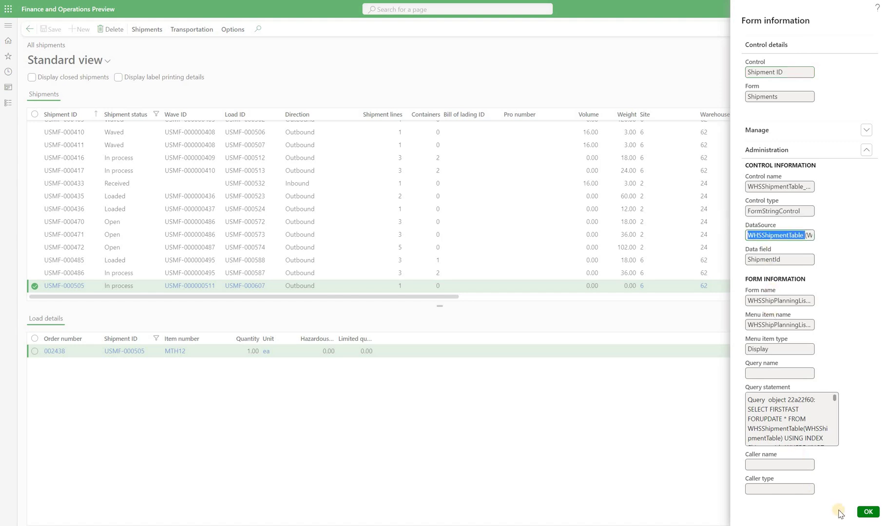
pyautogui.click(868, 511)
pyautogui.click(8, 25)
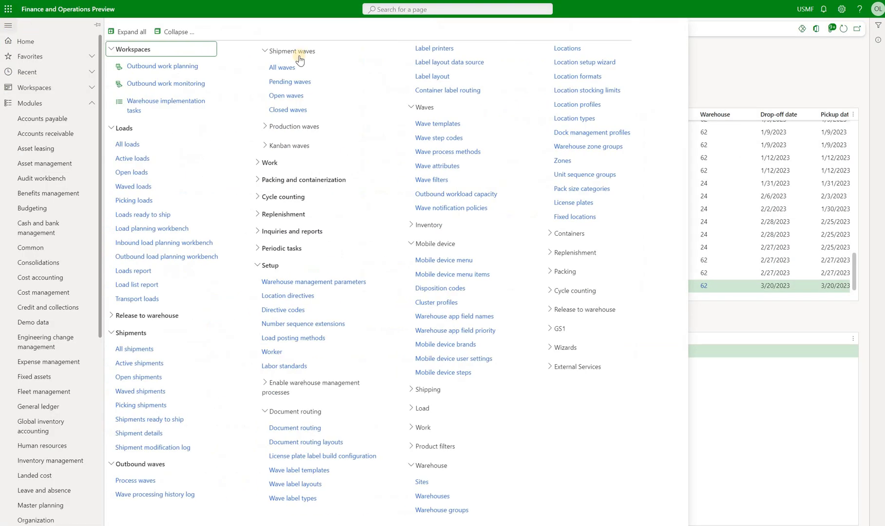
# - Add a Shipments label layout data source of type Custom label with root table WHSShipmentTable
pyautogui.click(451, 63)
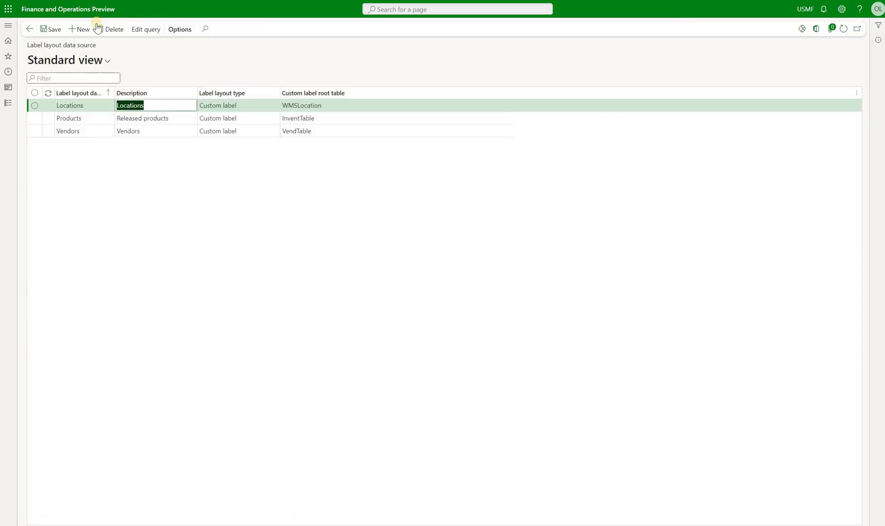
pyautogui.click(78, 29)
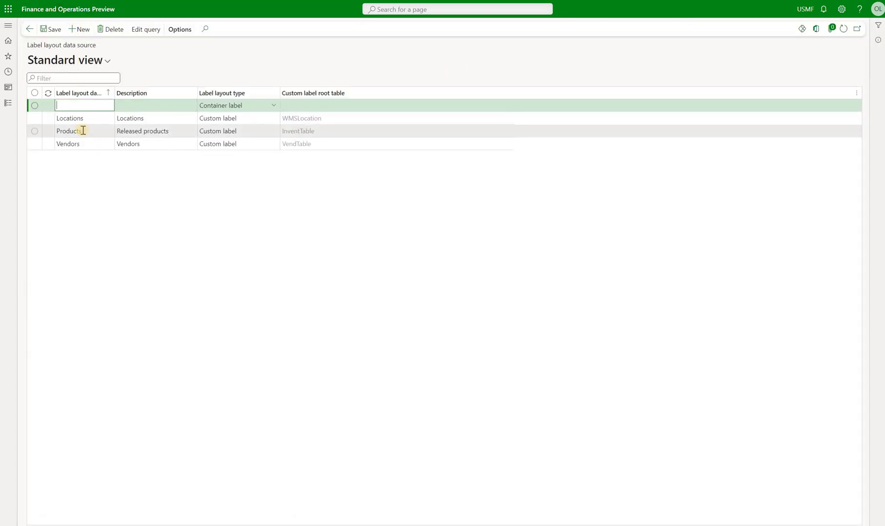
pyautogui.write('Shipments')
pyautogui.click(216, 104)
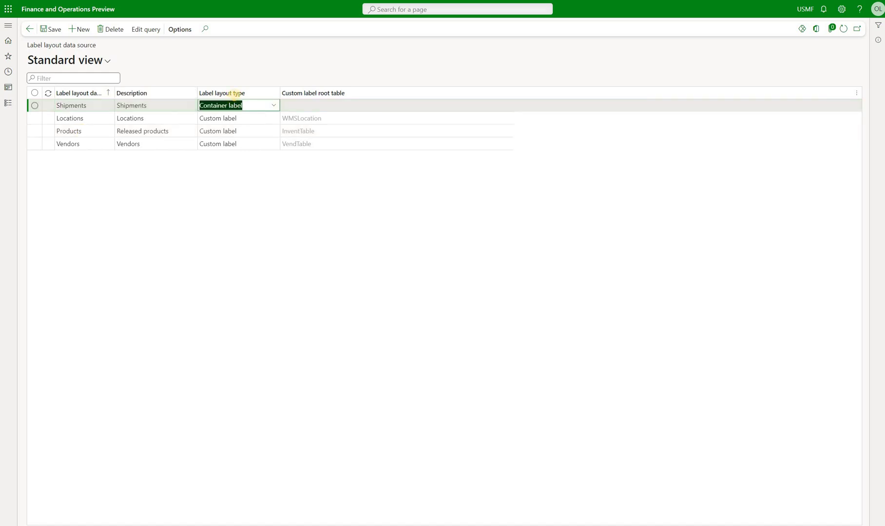
pyautogui.click(275, 105)
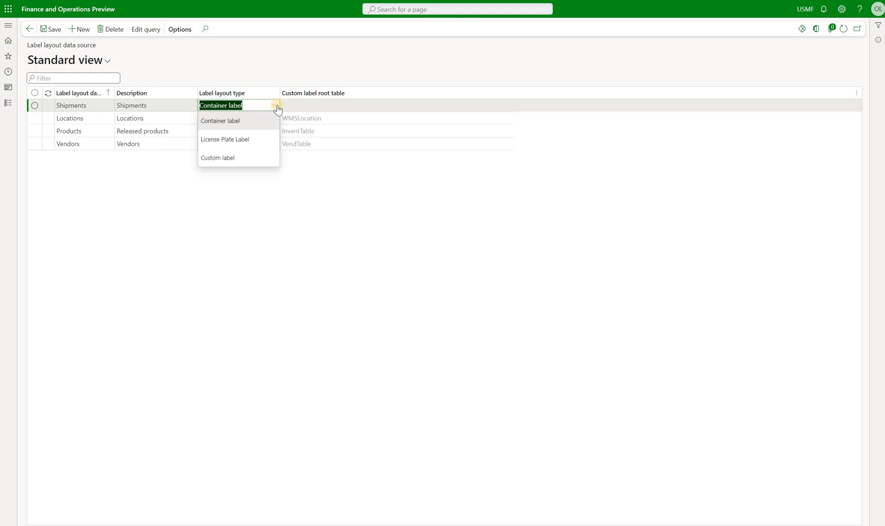
pyautogui.click(253, 160)
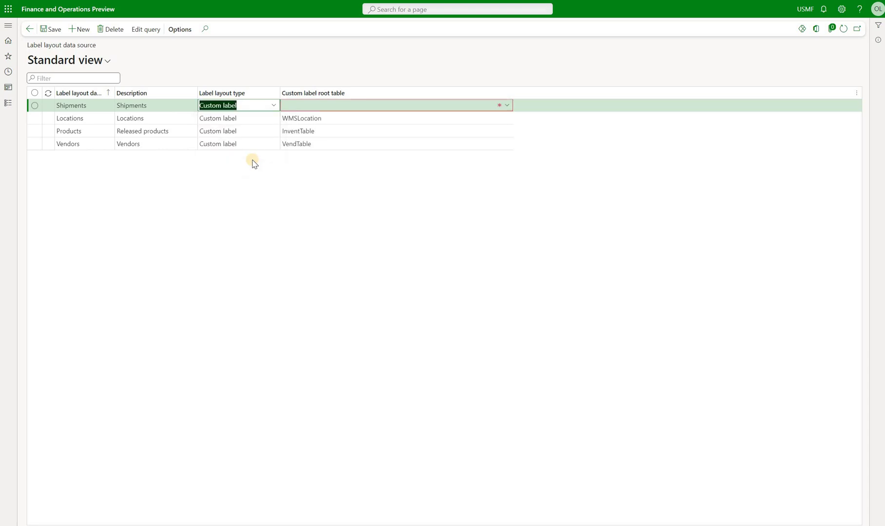
pyautogui.click(310, 106)
pyautogui.hotkey('ctrl', 'v')
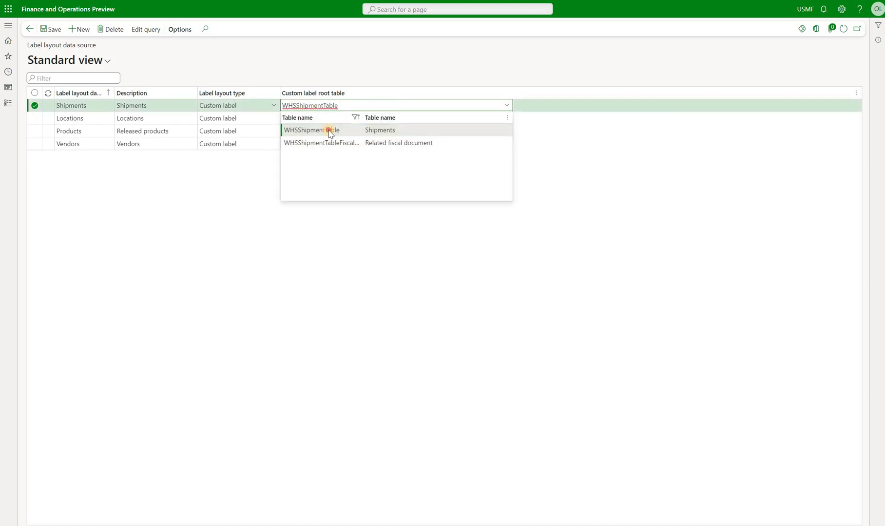
pyautogui.click(335, 129)
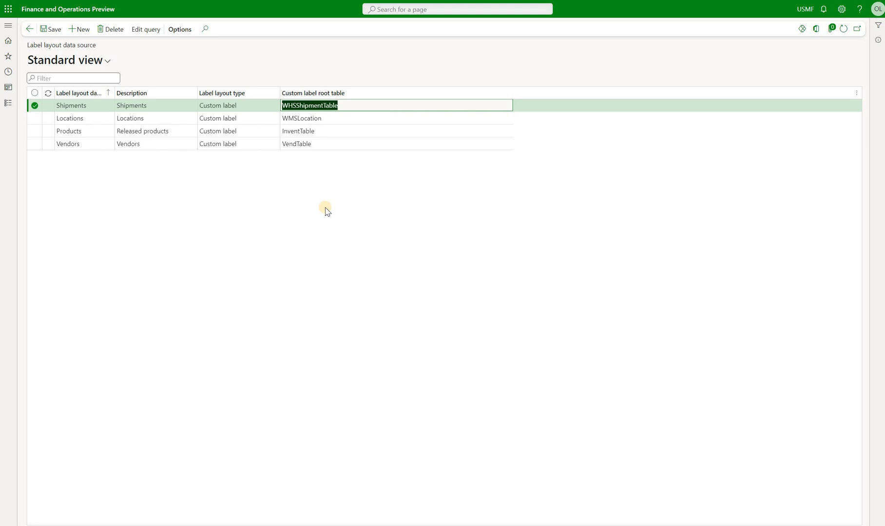
pyautogui.click(8, 25)
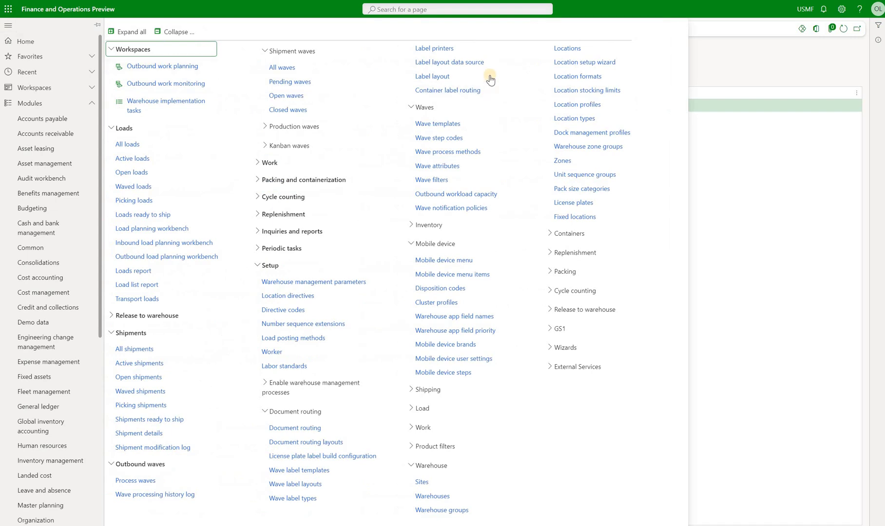
# - Filter label layouts to Custom label and add a Shipments layout described 'Shipment labelts'
pyautogui.click(445, 78)
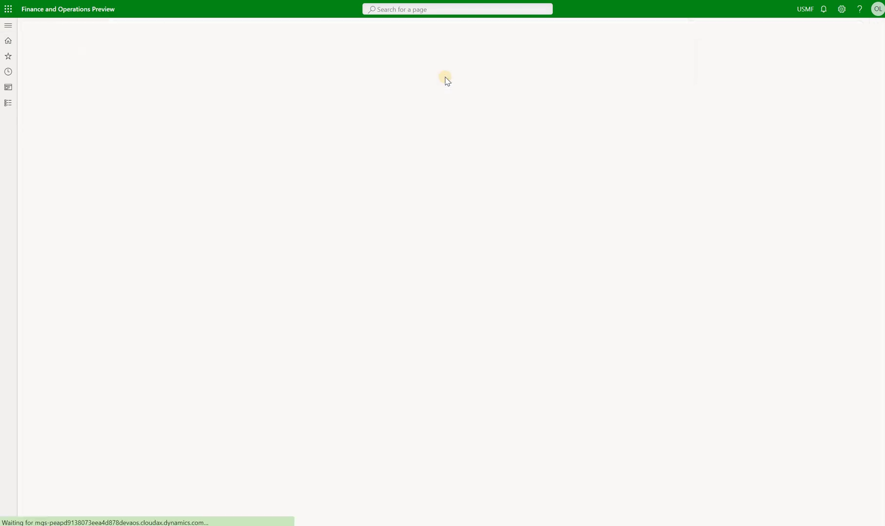
pyautogui.click(114, 80)
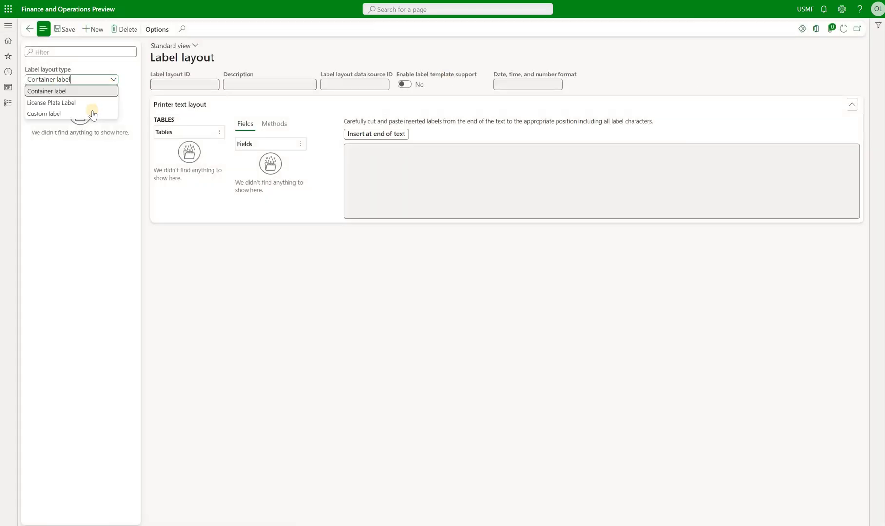
pyautogui.click(90, 112)
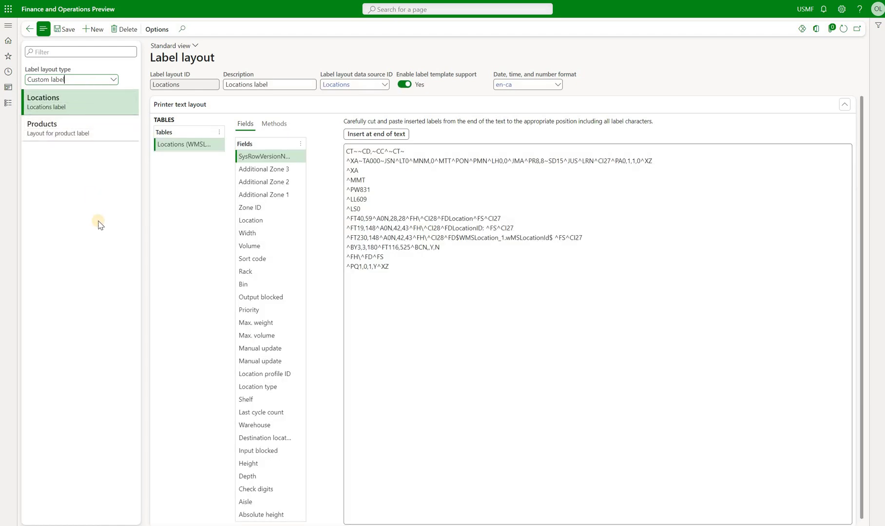
pyautogui.click(88, 34)
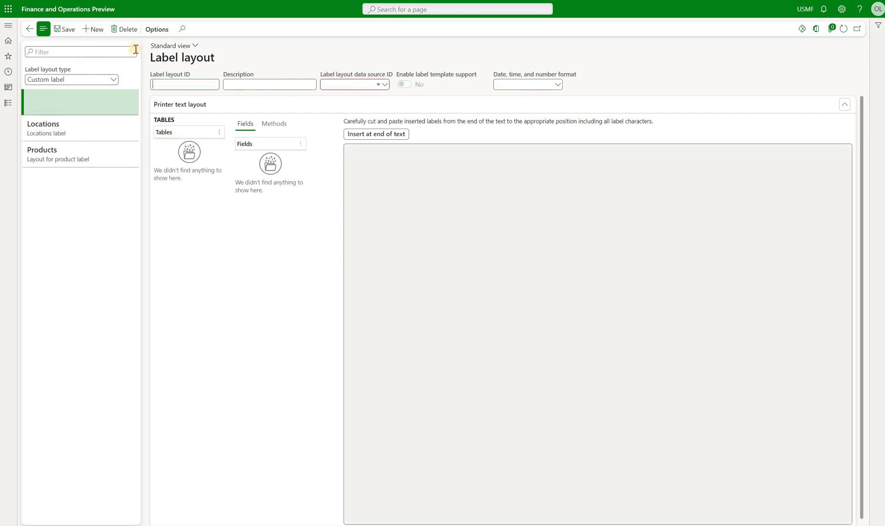
pyautogui.write('Shipments')
pyautogui.press('Tab')
pyautogui.write('Shipment labelts')
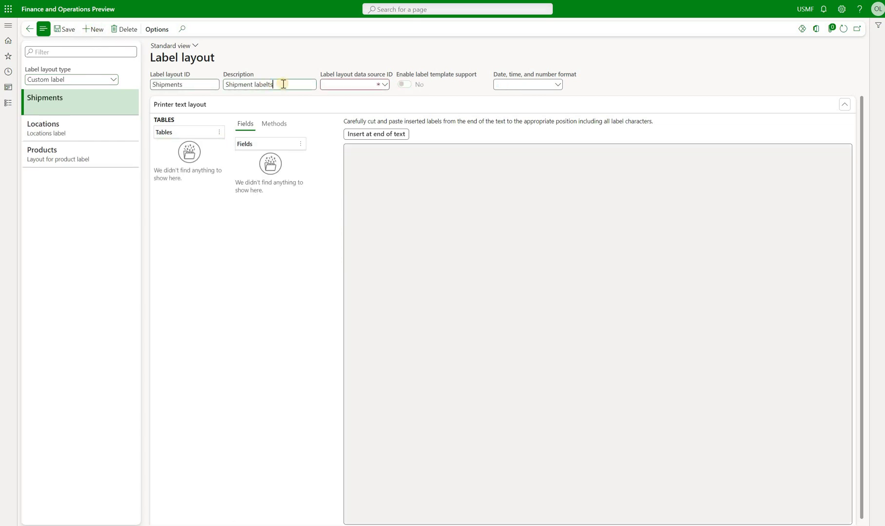
# - Link the layout to the Shipments data source, enable label template support, and use en-us format
pyautogui.click(383, 85)
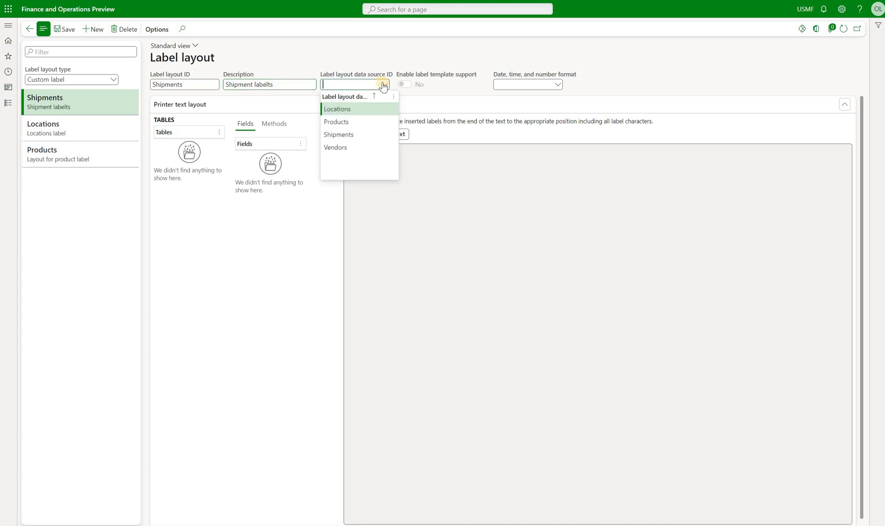
pyautogui.click(358, 134)
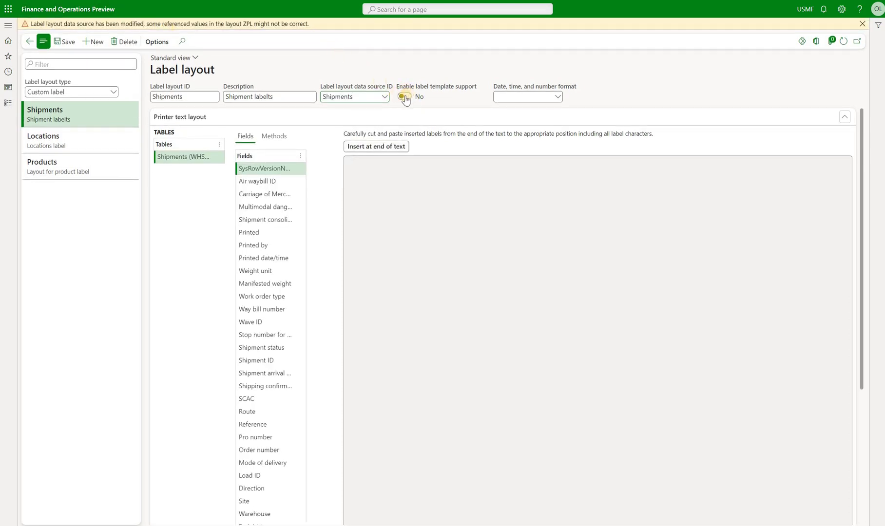
pyautogui.click(405, 97)
pyautogui.press('Tab')
pyautogui.write('en-us')
pyautogui.click(478, 237)
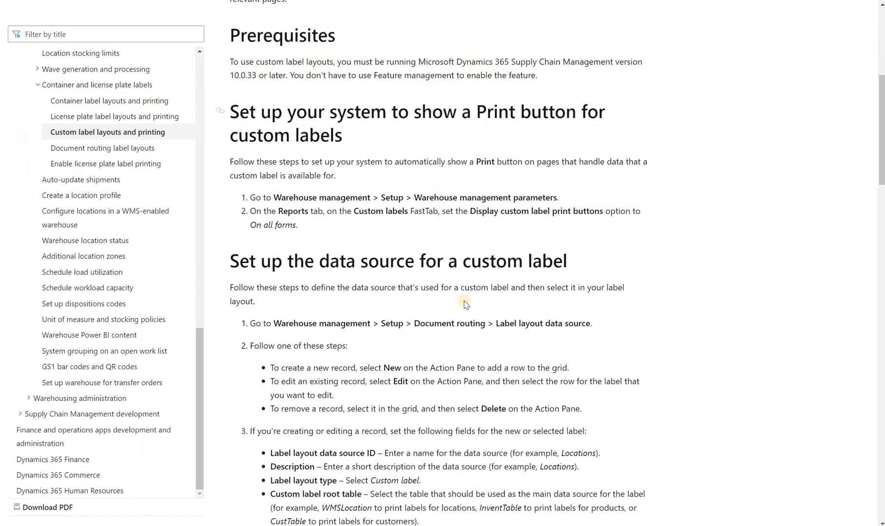
# - Copy the sample ZPL location-label code from Microsoft Learn into the Printer text layout
pyautogui.scroll(-15, 464, 303)
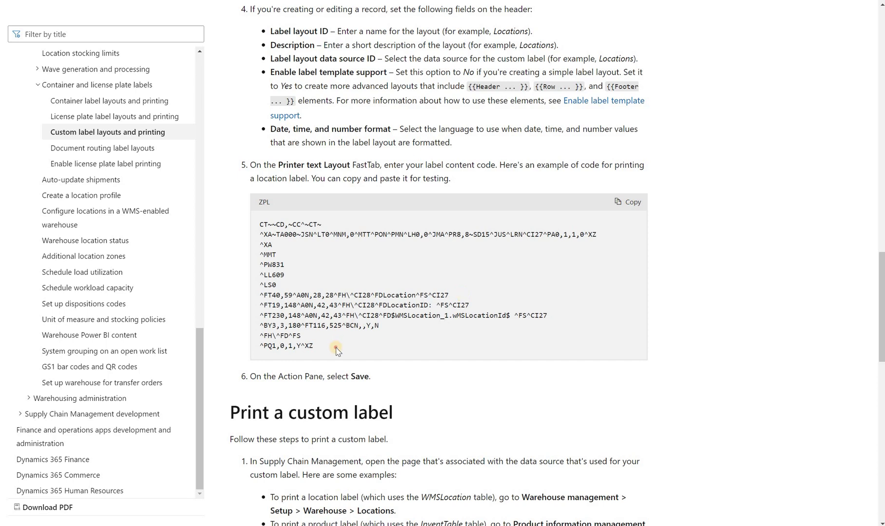
pyautogui.moveTo(336, 348); pyautogui.dragTo(258, 225)
pyautogui.hotkey('ctrl', 'c')
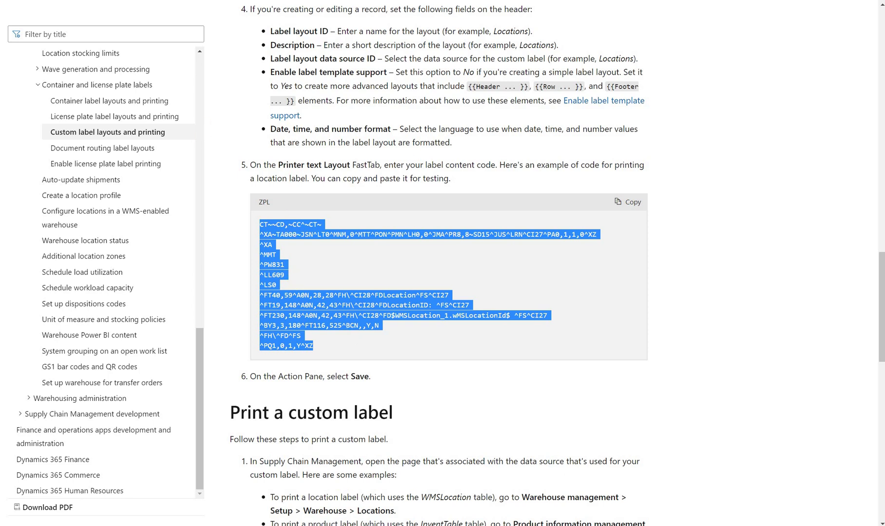
pyautogui.hotkey('alt', 'Tab')
pyautogui.click(434, 188)
pyautogui.hotkey('ctrl', 'v')
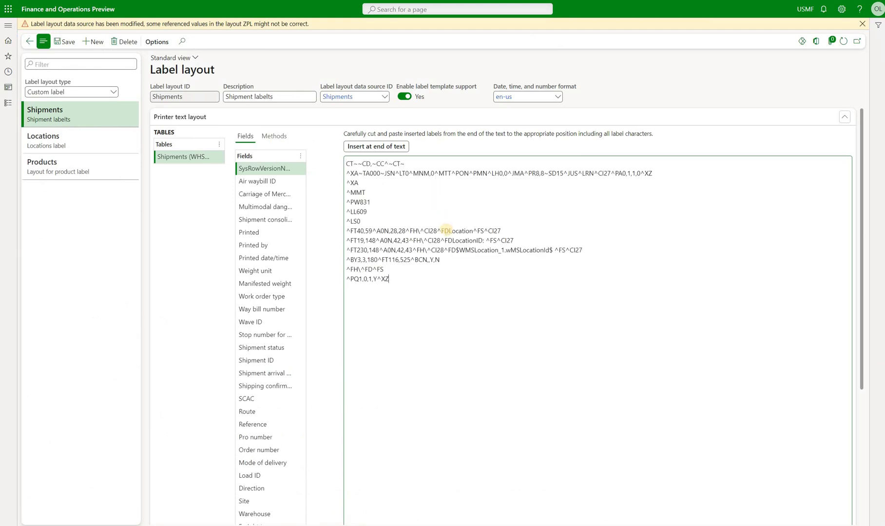
# - Change the ZPL captions to Shipment and ShipmentID:, and cut the $WMSLocation_1.wMSLocationId$ placeholder
pyautogui.press('BackSpace')
pyautogui.press('BackSpace')
pyautogui.press('BackSpace')
pyautogui.press('BackSpace')
pyautogui.press('BackSpace')
pyautogui.press('BackSpace')
pyautogui.press('BackSpace')
pyautogui.press('BackSpace')
pyautogui.write('Shipment')
pyautogui.click(476, 241)
pyautogui.press('BackSpace')
pyautogui.press('BackSpace')
pyautogui.press('BackSpace')
pyautogui.press('BackSpace')
pyautogui.press('BackSpace')
pyautogui.press('BackSpace')
pyautogui.press('BackSpace')
pyautogui.press('BackSpace')
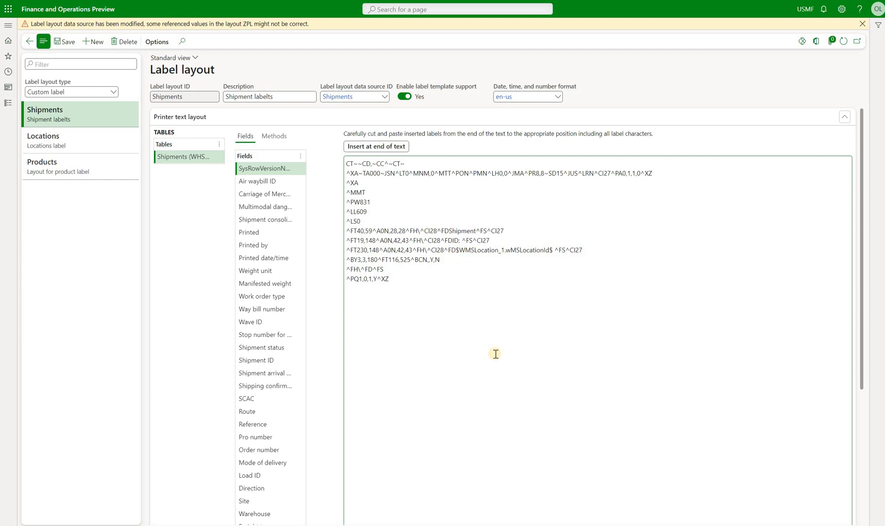
pyautogui.write('pment')
pyautogui.press('Left')
pyautogui.press('Left')
pyautogui.press('Left')
pyautogui.press('Left')
pyautogui.press('Left')
pyautogui.write('Shi')
pyautogui.press('Right')
pyautogui.press('Right')
pyautogui.press('Right')
pyautogui.press('Right')
pyautogui.press('Right')
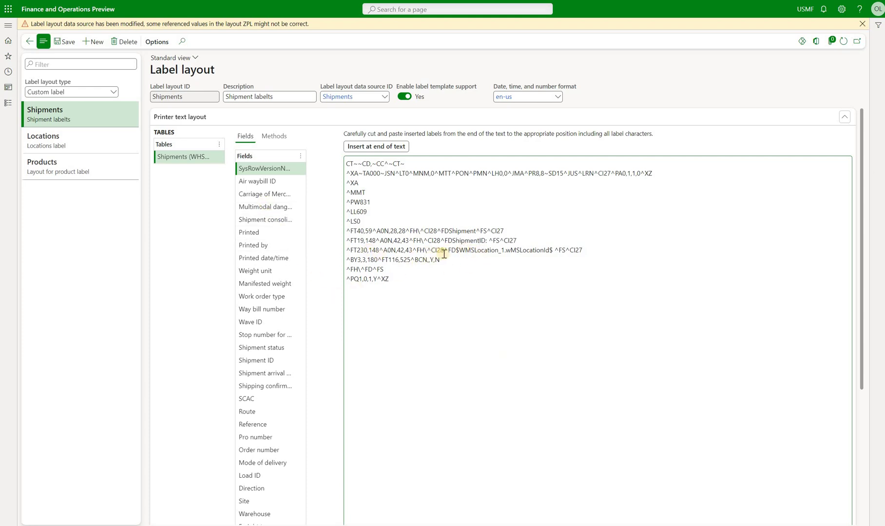
pyautogui.moveTo(455, 252); pyautogui.dragTo(553, 251)
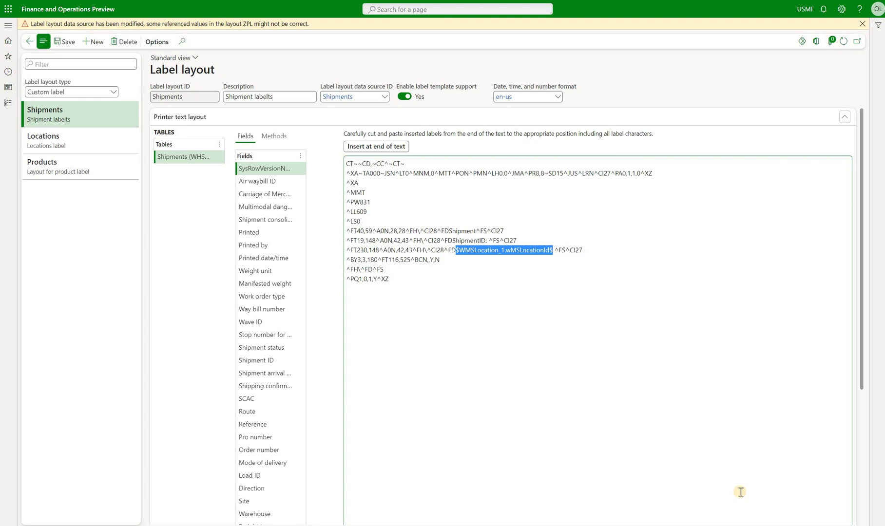
pyautogui.hotkey('ctrl', 'x')
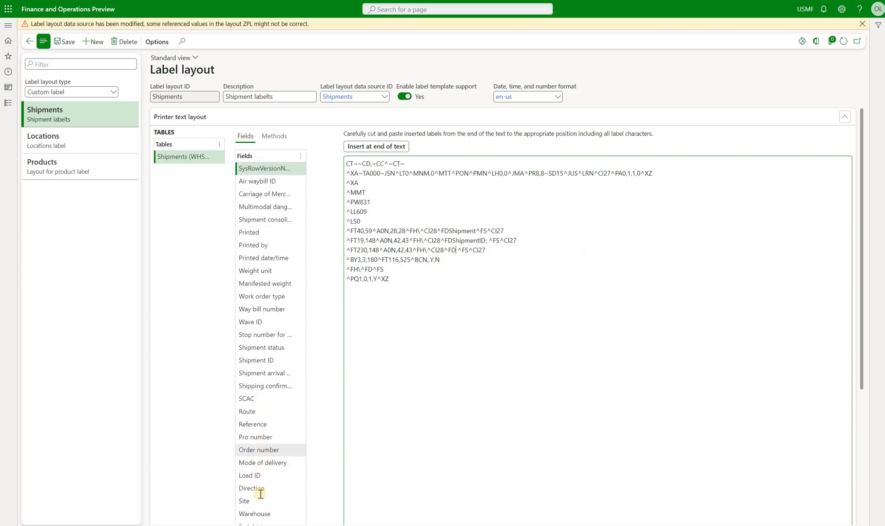
# - Insert the Shipment ID field placeholder and move it after ^FD on the ^FT230 line
pyautogui.click(266, 360)
pyautogui.click(384, 151)
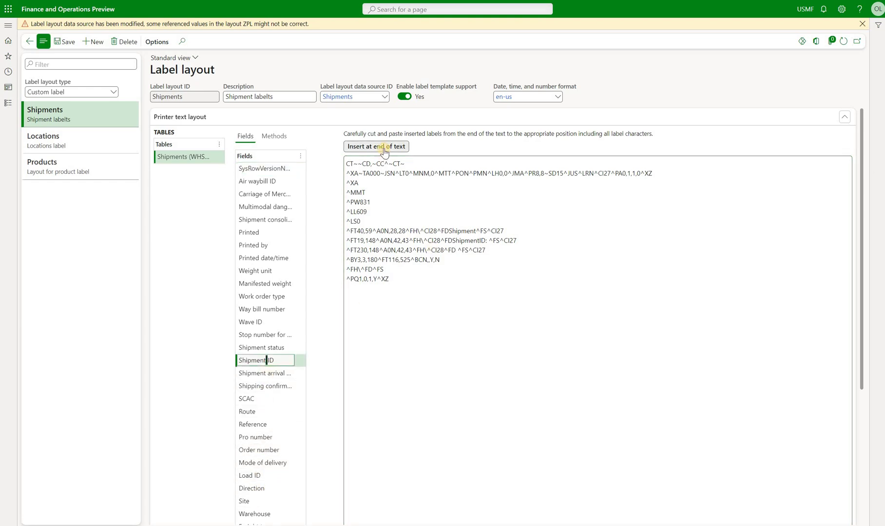
pyautogui.click(384, 147)
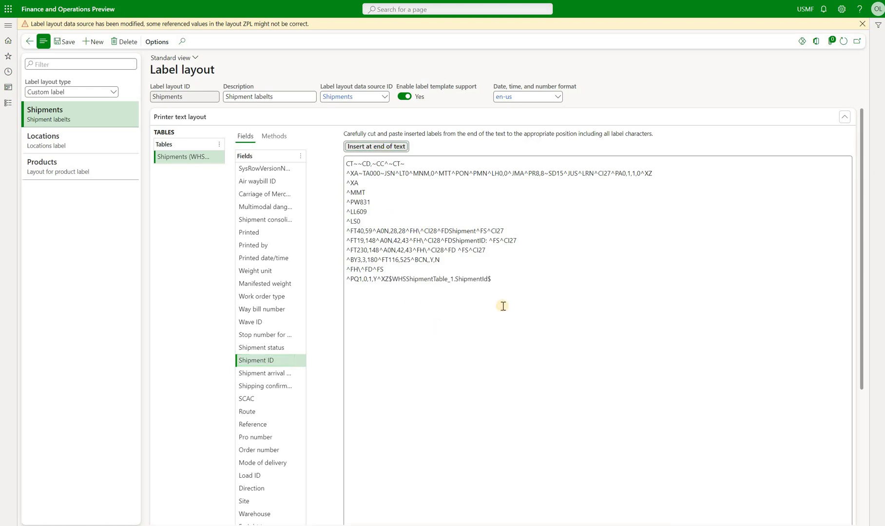
pyautogui.moveTo(491, 279); pyautogui.dragTo(389, 279)
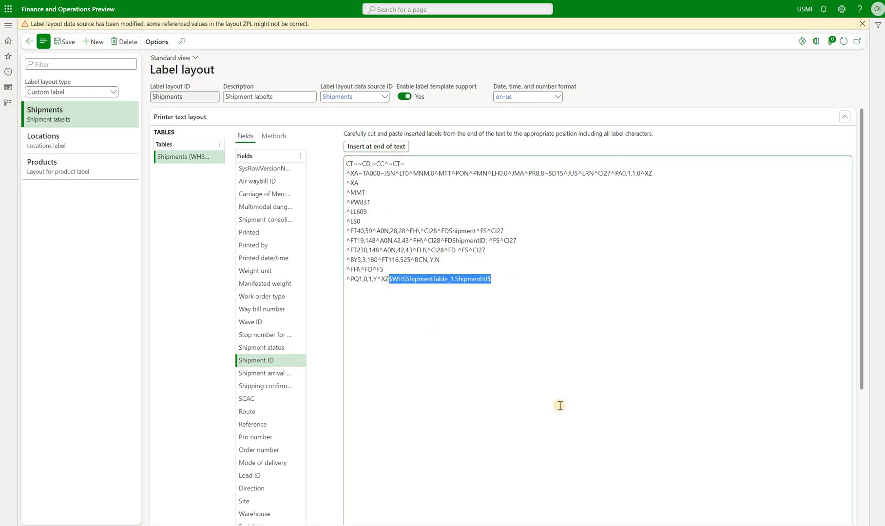
pyautogui.hotkey('ctrl', 'x')
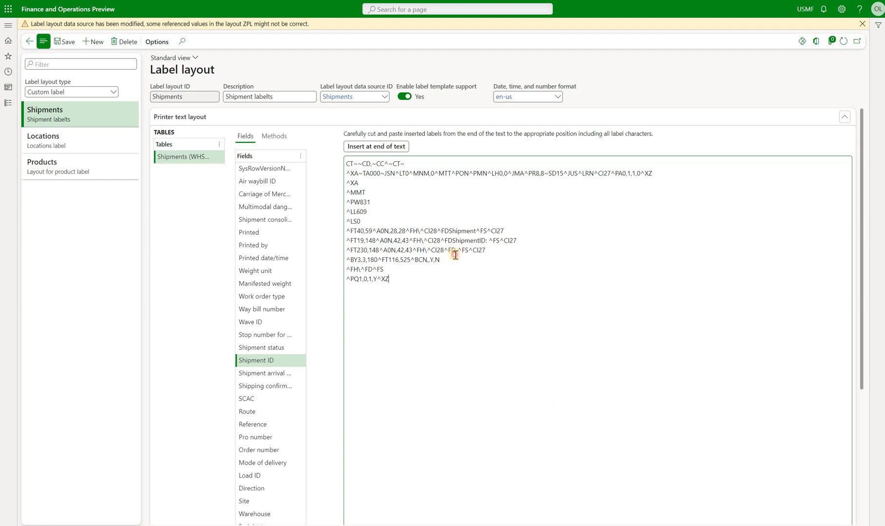
pyautogui.click(455, 250)
pyautogui.hotkey('ctrl', 'v')
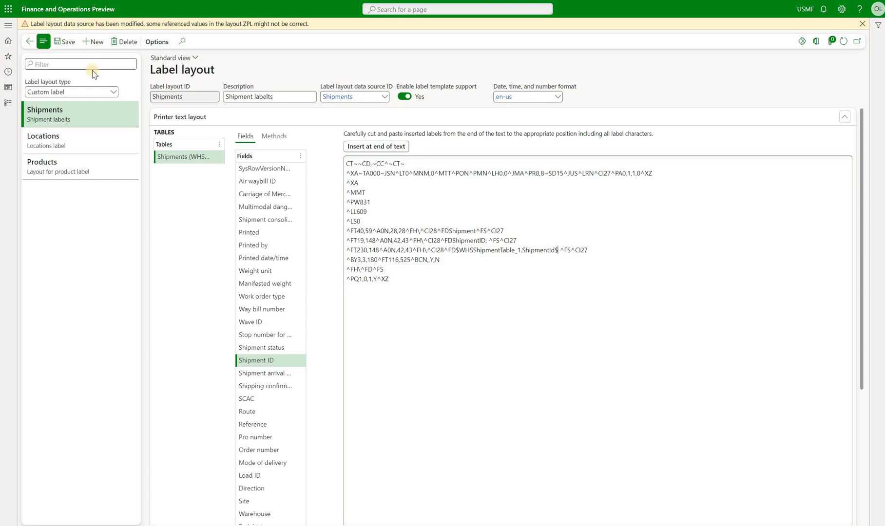
# - Open All shipments with shipment USMF-000505 and show Options for custom label printing
pyautogui.click(7, 25)
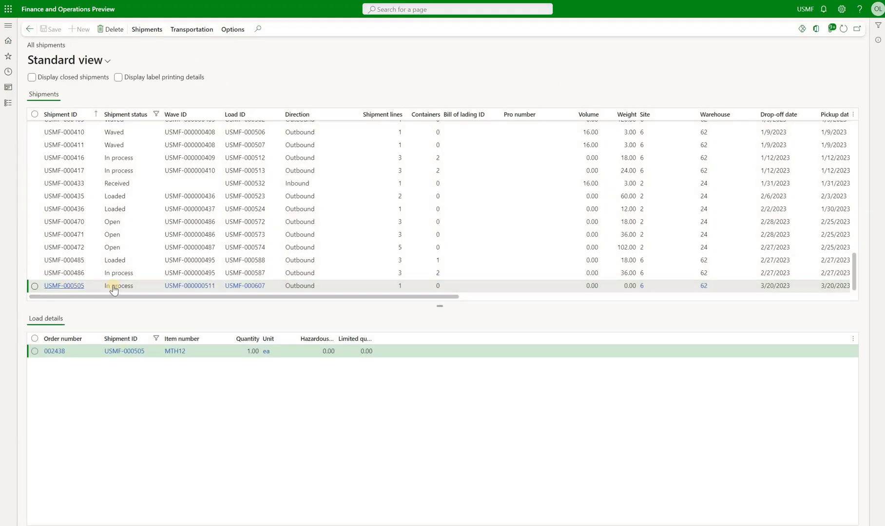
pyautogui.click(233, 30)
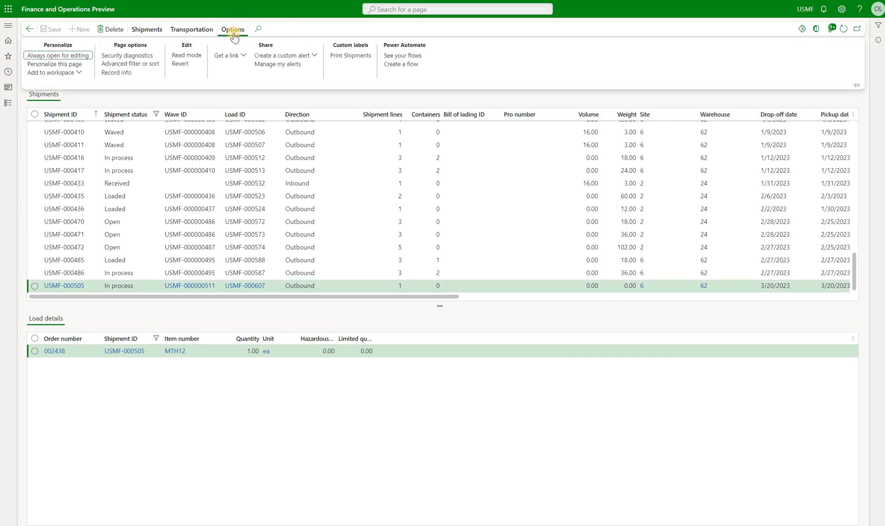
# - Start Print Shipments and confirm label layout Shipments and printer ZebraPrinter
pyautogui.click(351, 56)
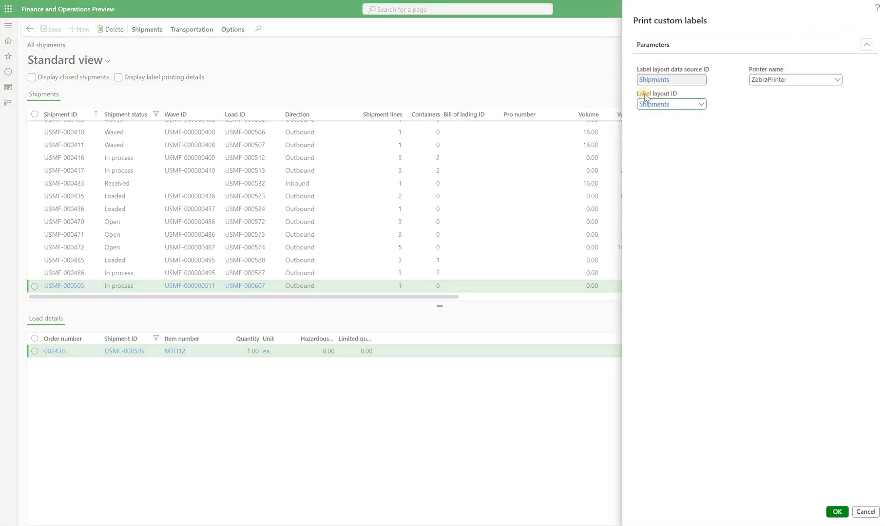
pyautogui.click(701, 106)
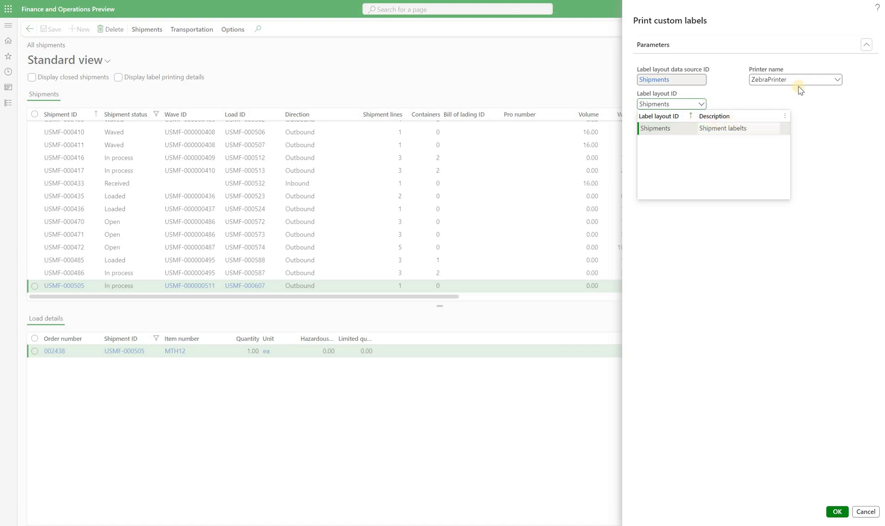
pyautogui.click(827, 91)
pyautogui.click(838, 79)
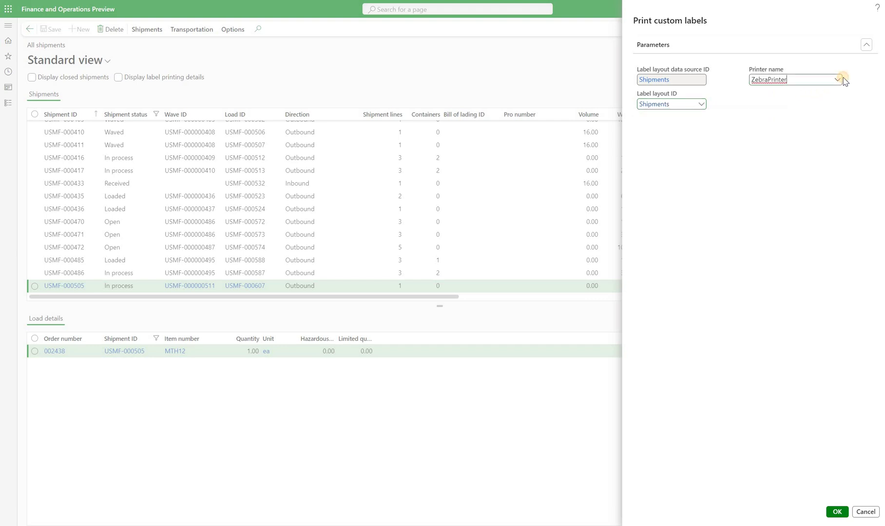
pyautogui.click(780, 255)
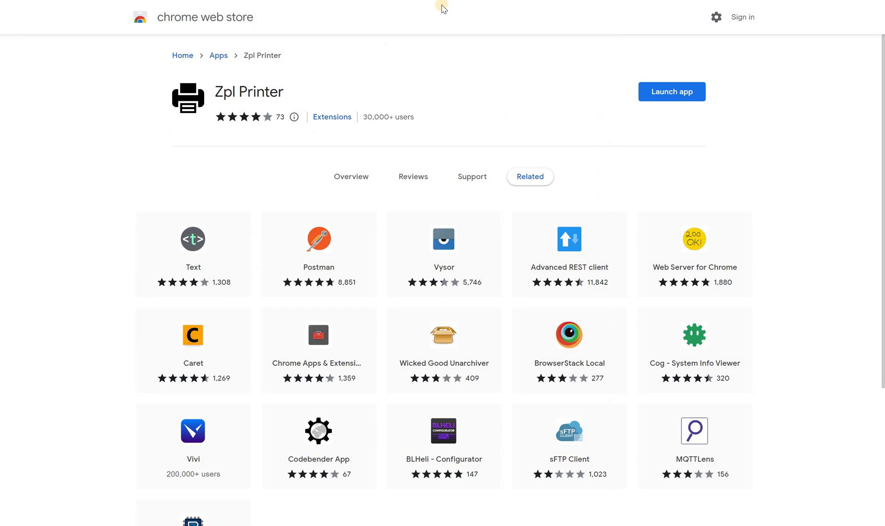
# - Launch the Zpl Printer emulator from the Chrome Web Store and bring up the Document Routing Agent
pyautogui.click(351, 74)
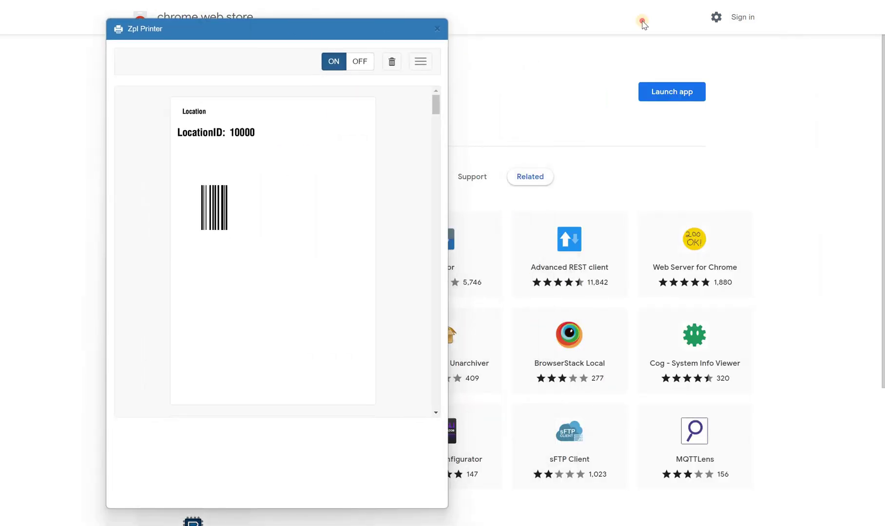
pyautogui.click(257, 8)
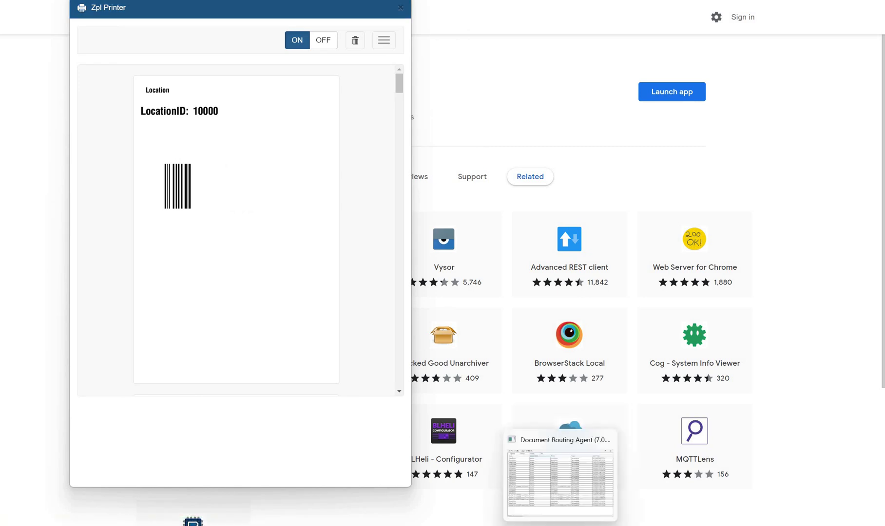
pyautogui.click(559, 520)
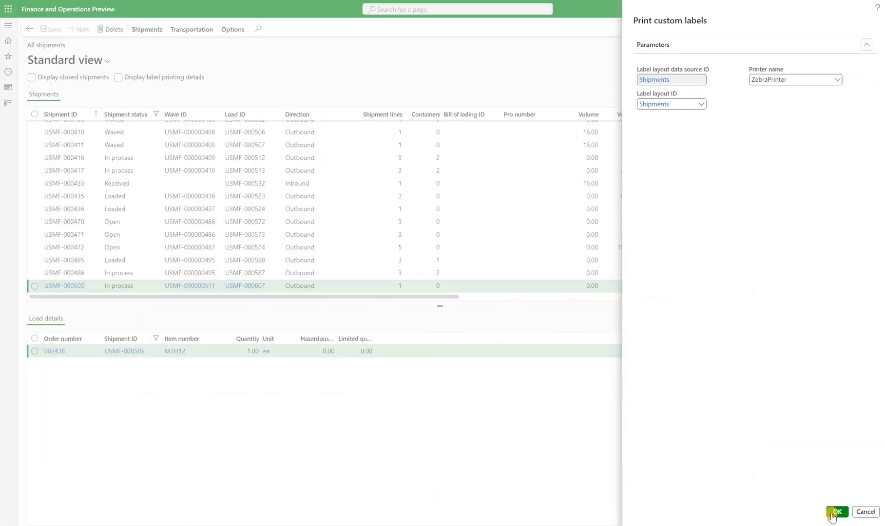
# - Print the USMF-000505 shipment label to ZebraPrinter, then close the ZPL emulator window
pyautogui.click(834, 514)
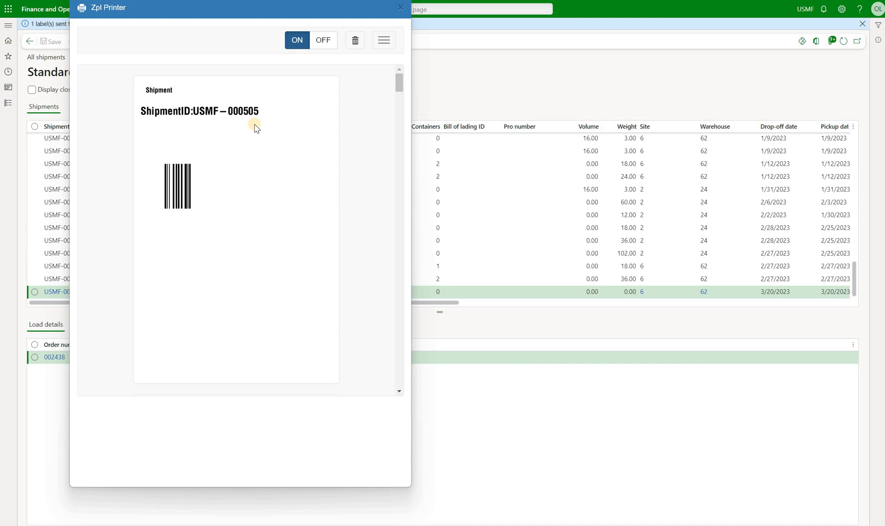
pyautogui.press('Escape')
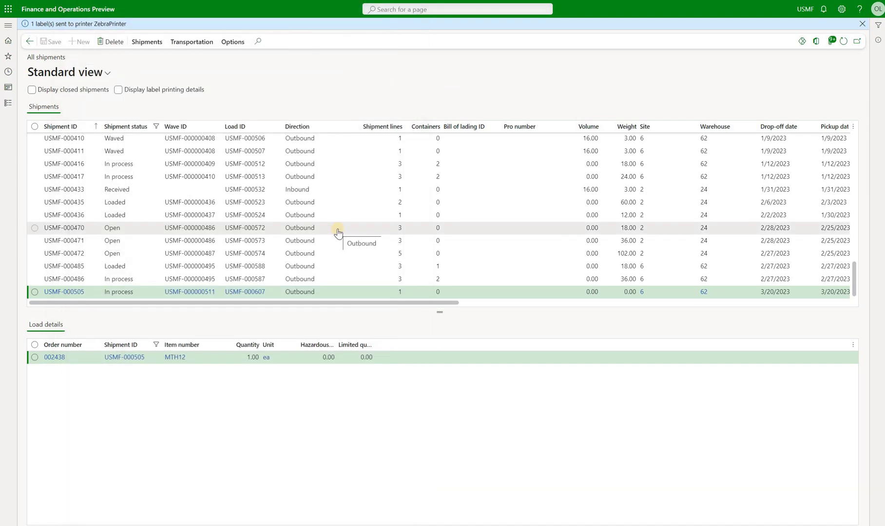
# - Print custom labels for shipments USMF-000485, USMF-000486 and USMF-000505 to ZebraPrinter
pyautogui.click(34, 278)
pyautogui.click(34, 266)
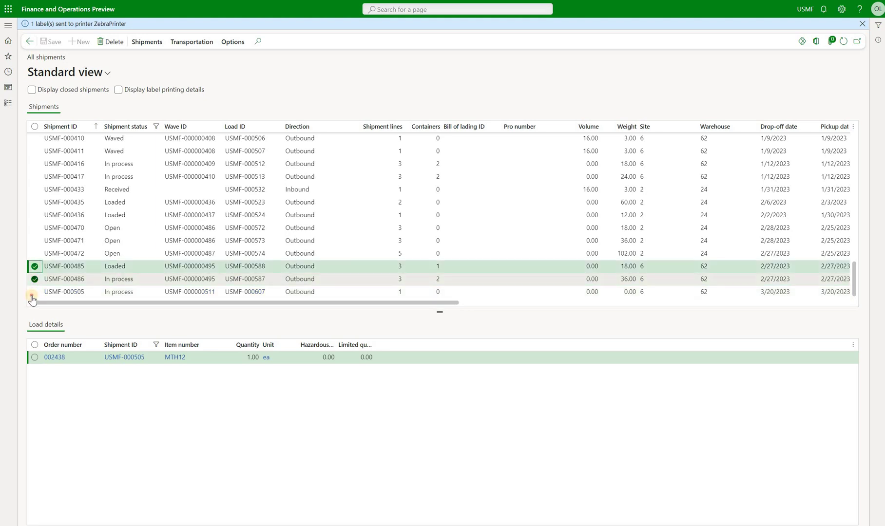
pyautogui.click(33, 292)
pyautogui.click(227, 43)
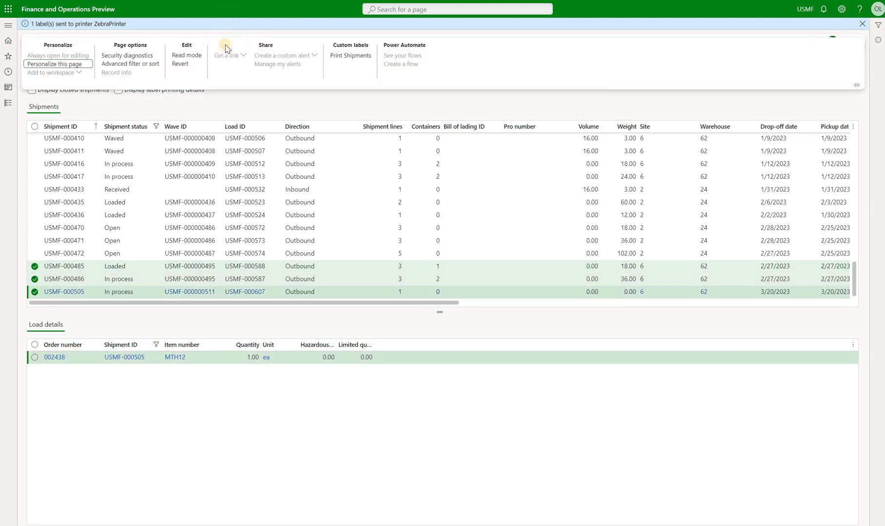
pyautogui.click(350, 55)
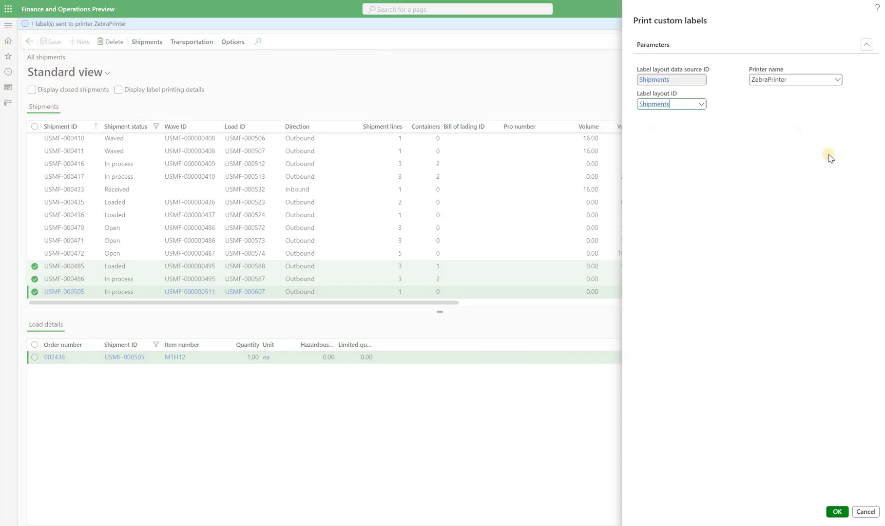
pyautogui.click(836, 512)
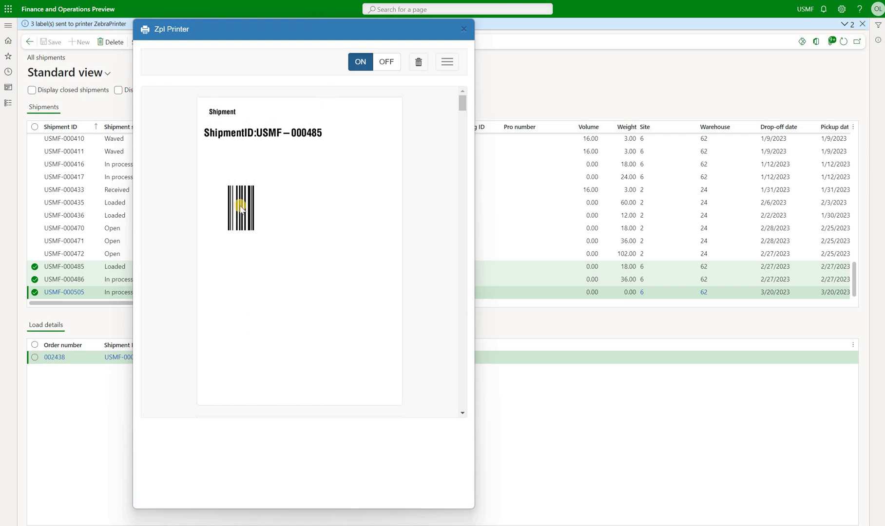
# - Scroll through the three printed labels in the ZPL preview, then close it
pyautogui.scroll(-3, 241, 209)
pyautogui.scroll(-5, 241, 209)
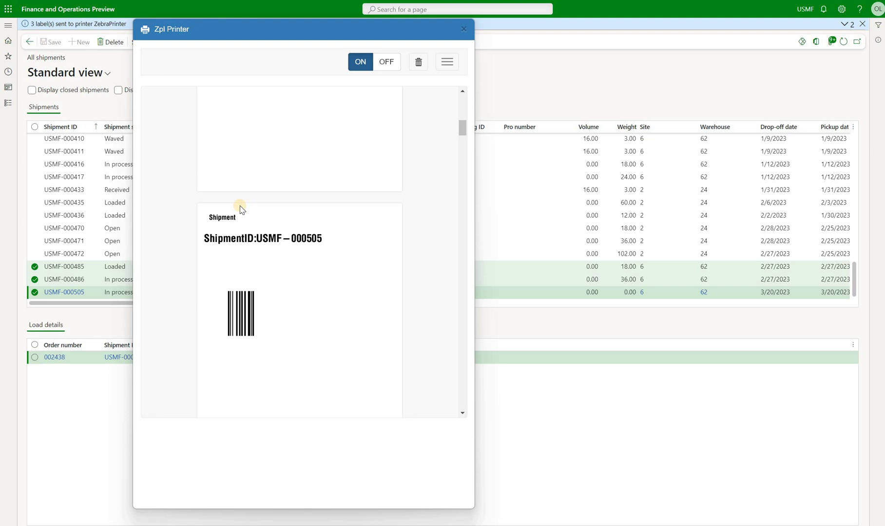
pyautogui.press('Escape')
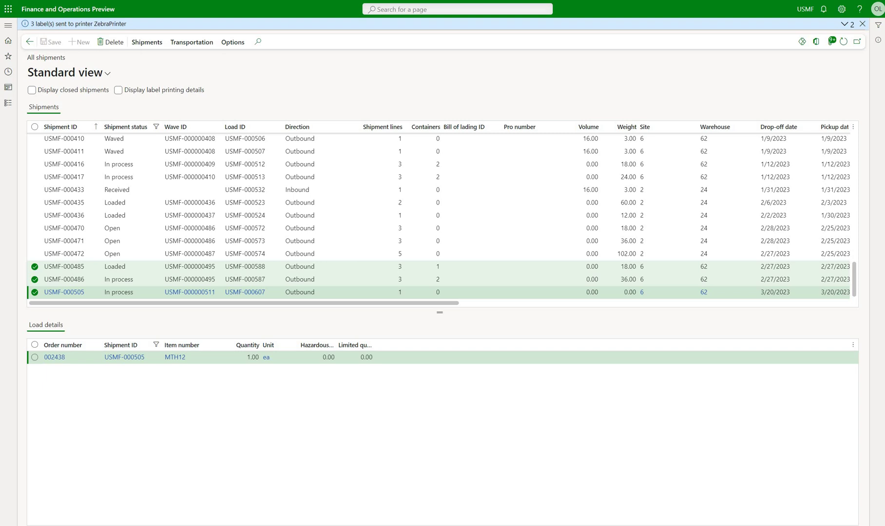
# - Return to the Microsoft Learn article's 'Create and manage custom label layouts' section
pyautogui.click(751, 11)
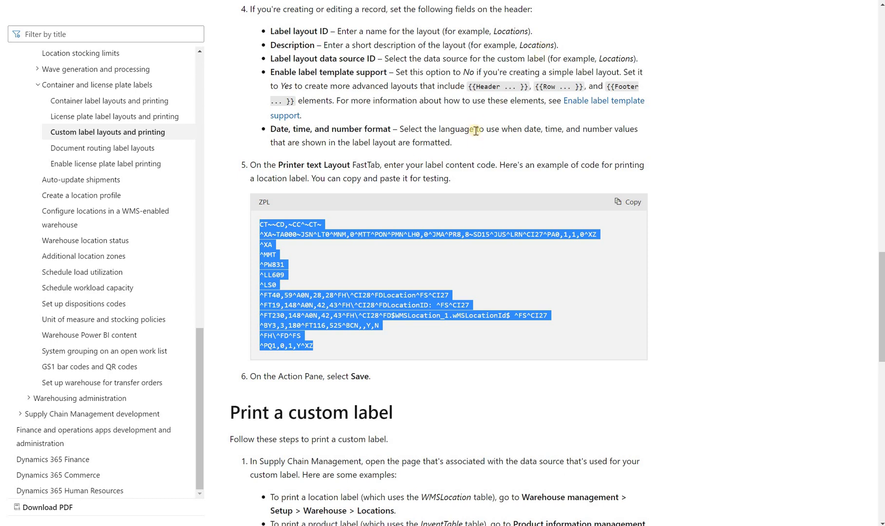
pyautogui.scroll(4, 458, 134)
pyautogui.scroll(2, 447, 137)
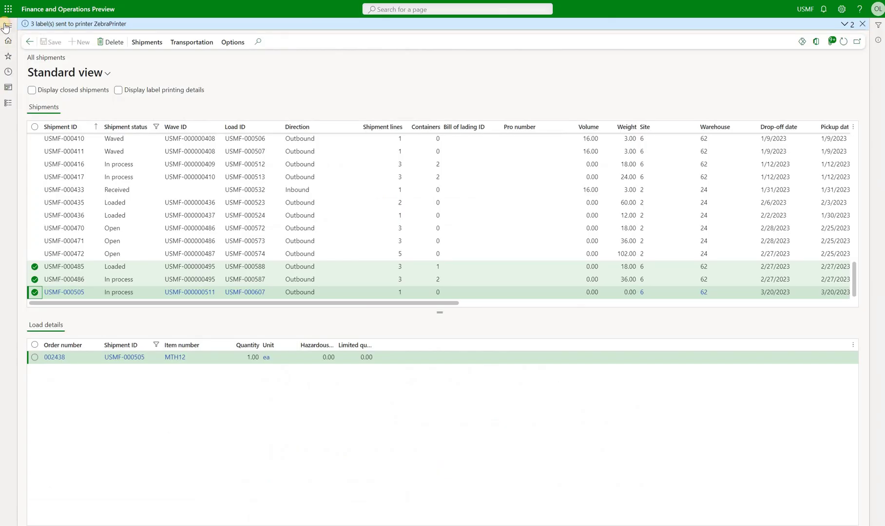
# - Open Warehouse management's Label layout data source page and inspect the Vendors root table VendTable
pyautogui.click(9, 25)
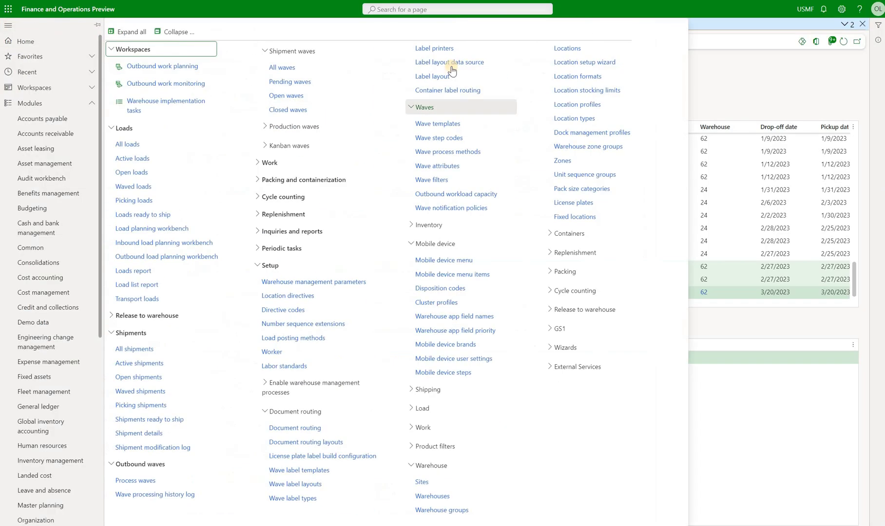
pyautogui.click(451, 67)
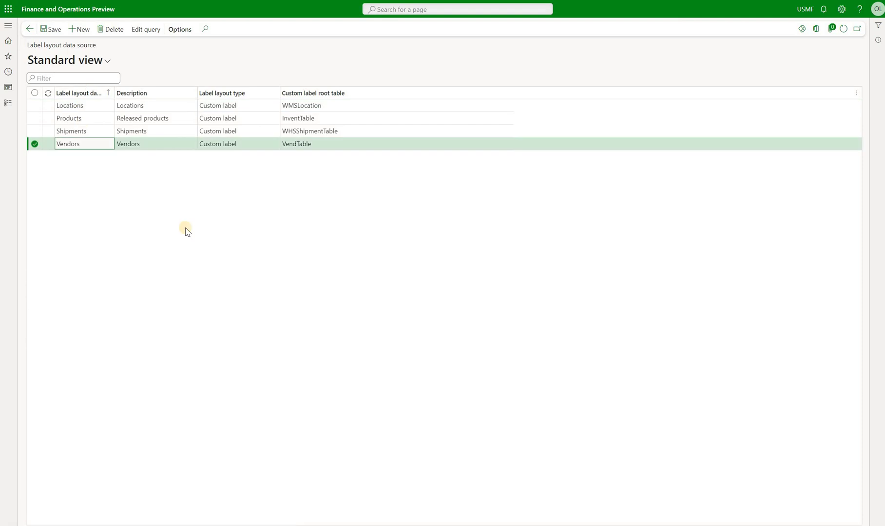
pyautogui.click(317, 144)
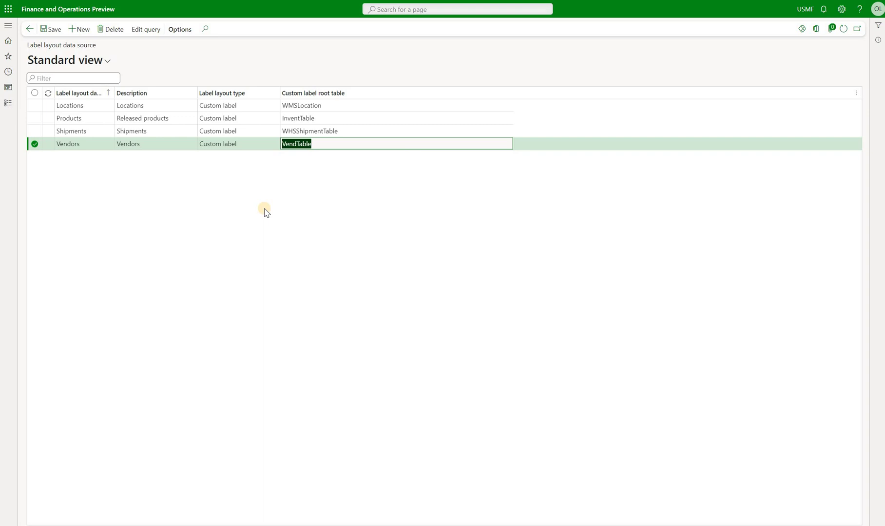
# - Browse the Vendors query's available table joins without adding any
pyautogui.click(151, 31)
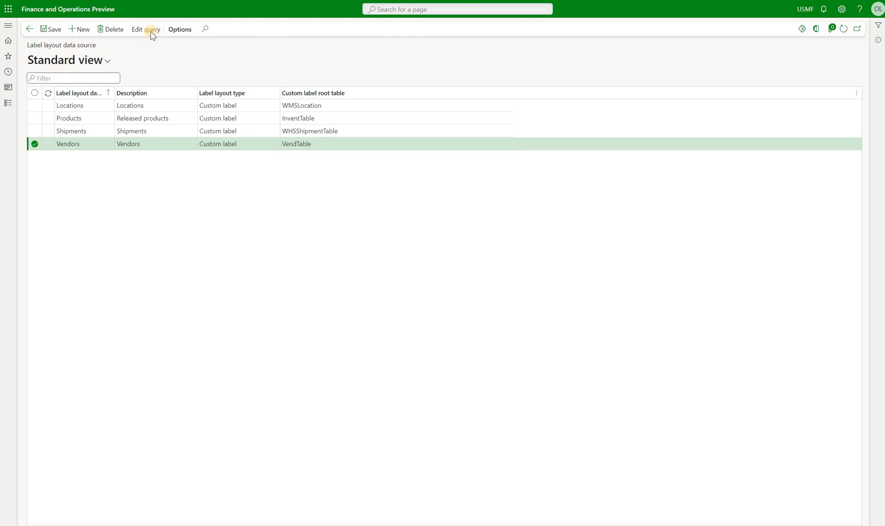
pyautogui.click(130, 66)
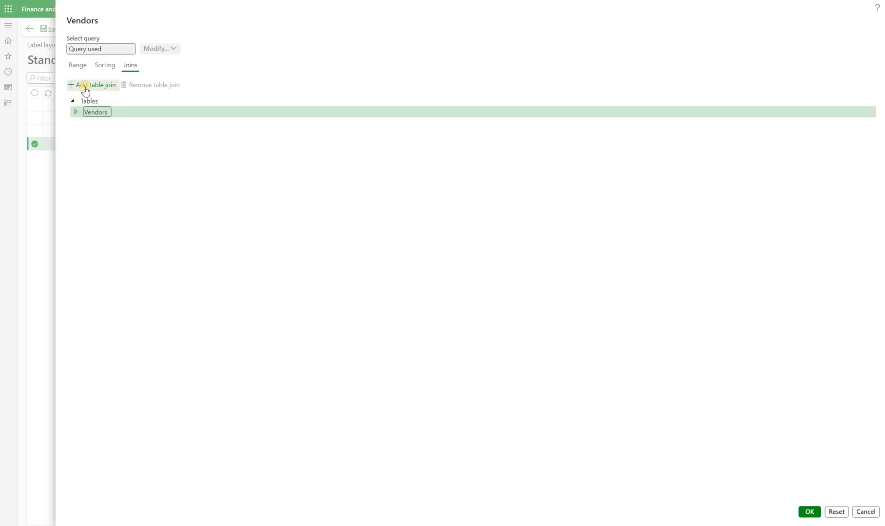
pyautogui.click(85, 91)
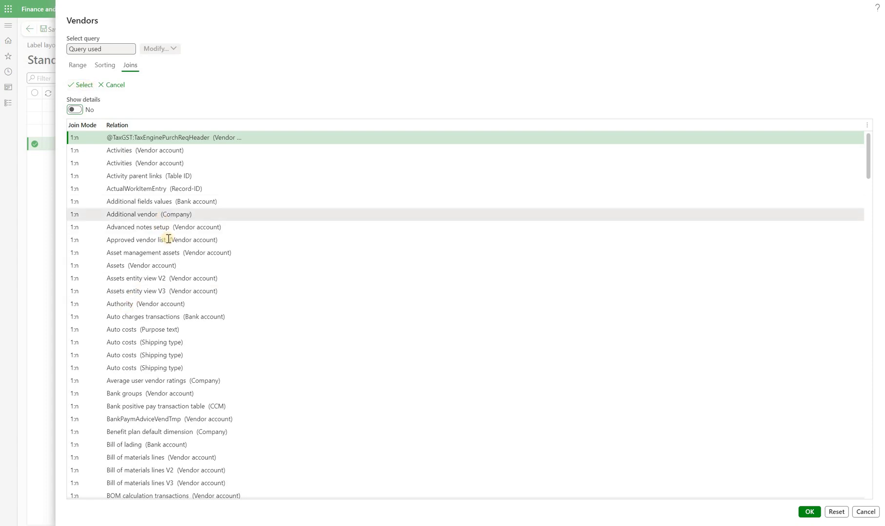
pyautogui.scroll(-20, 173, 246)
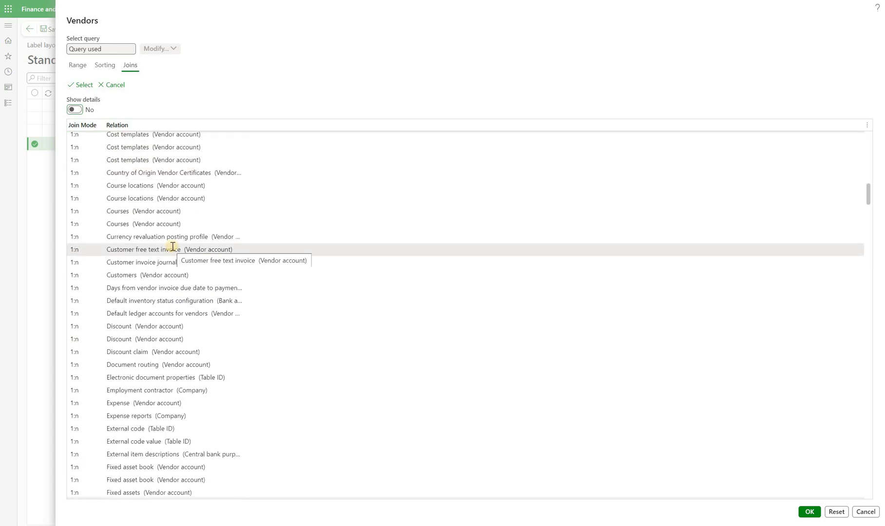
pyautogui.click(865, 127)
pyautogui.scroll(-20, 179, 301)
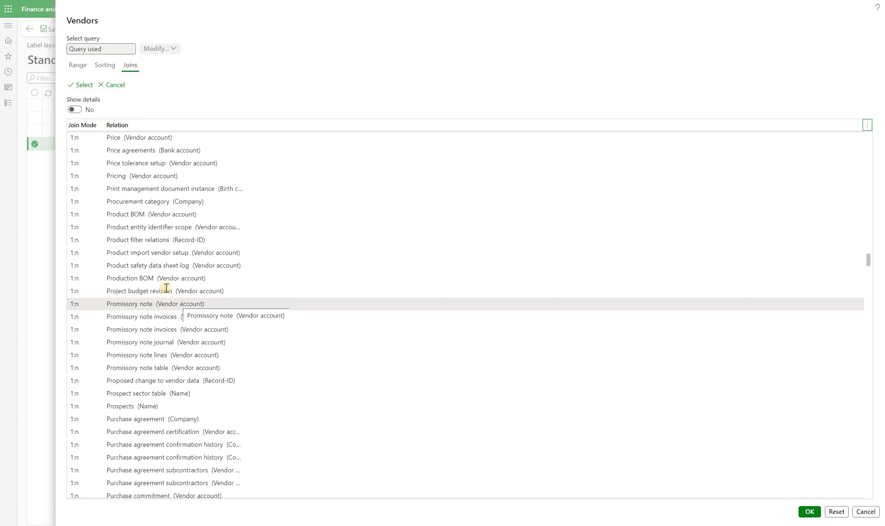
pyautogui.scroll(-5, 180, 307)
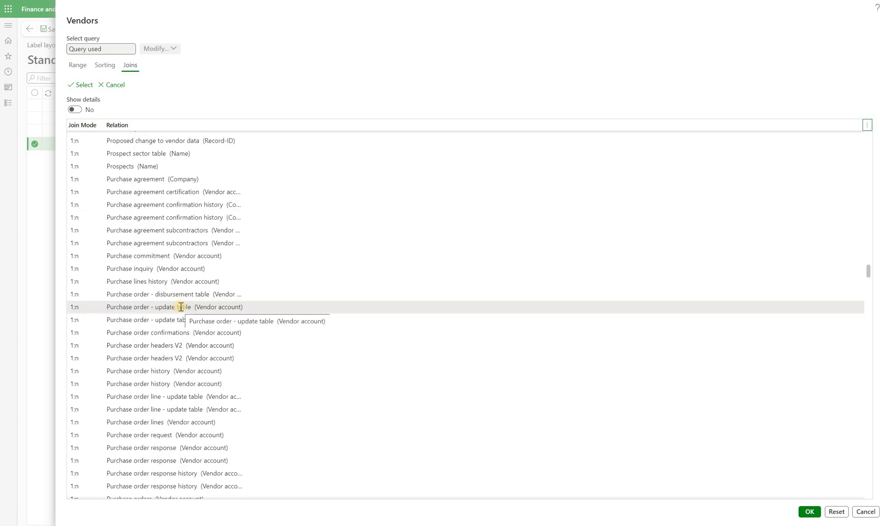
pyautogui.scroll(-15, 181, 307)
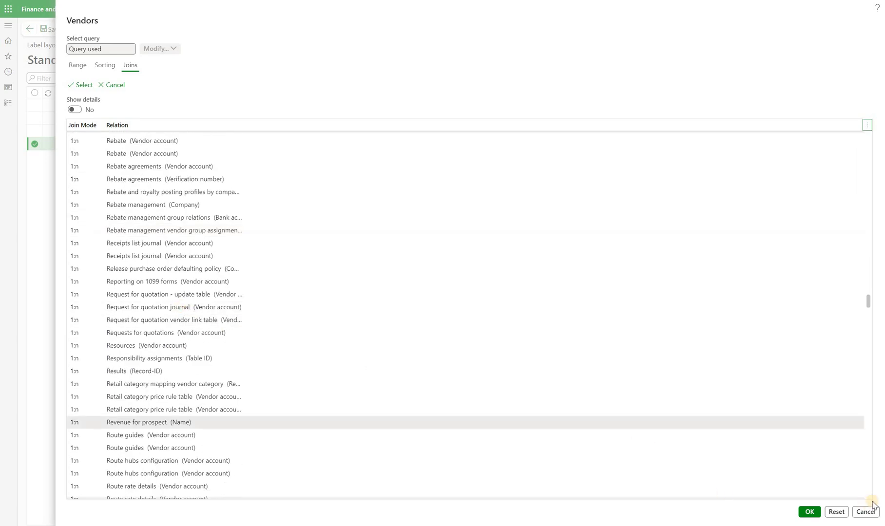
pyautogui.click(866, 512)
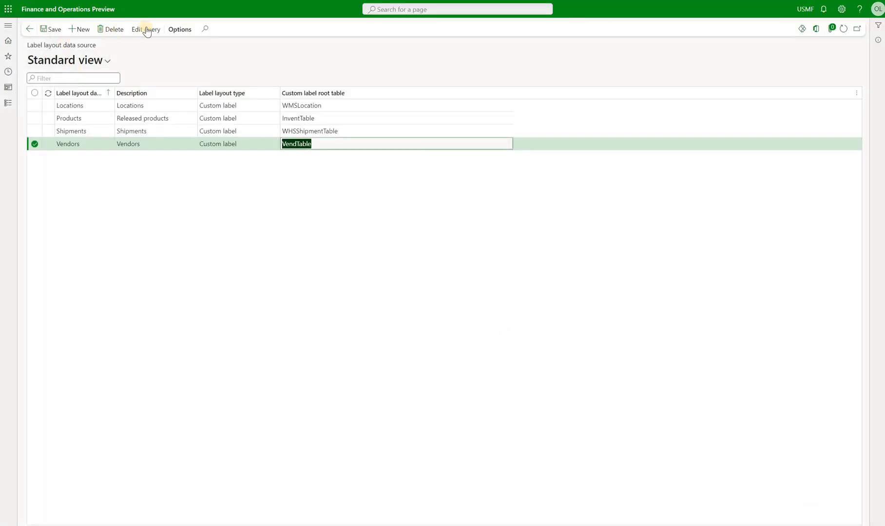
# - Reopen the Vendors query to confirm the Global address book join, without changes
pyautogui.click(146, 29)
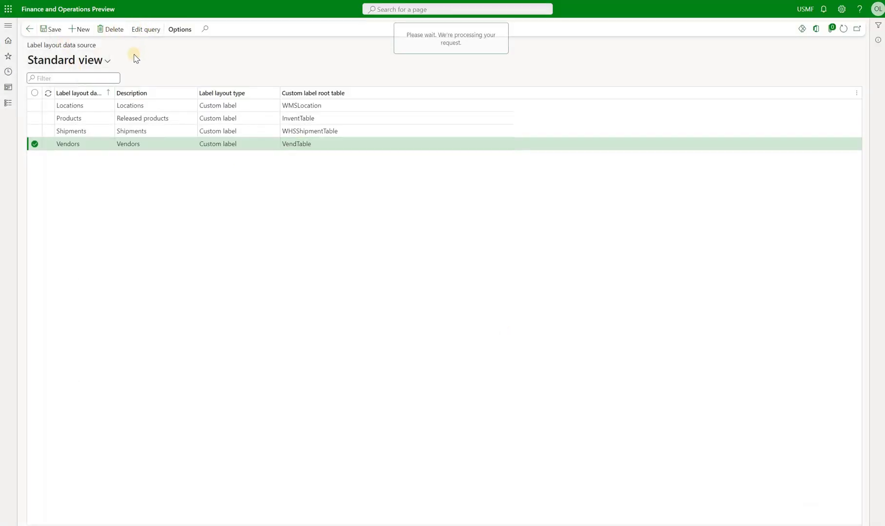
pyautogui.click(77, 112)
pyautogui.click(106, 123)
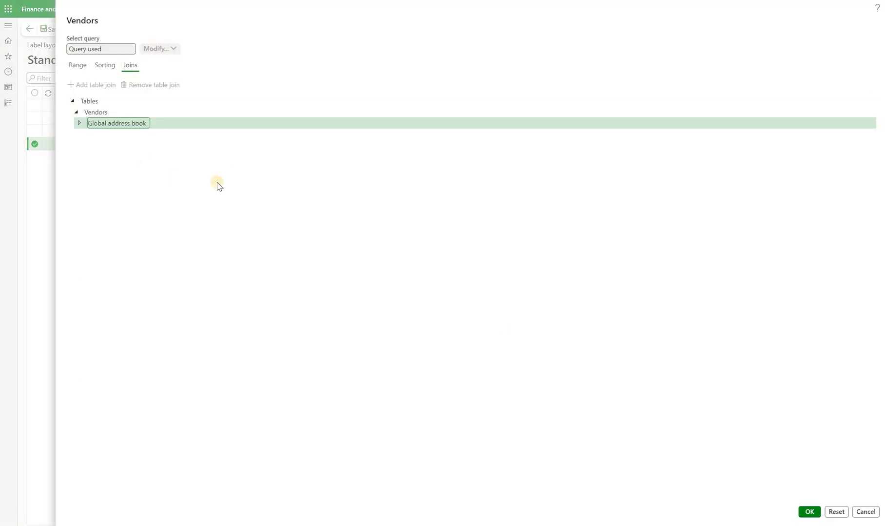
pyautogui.click(80, 123)
pyautogui.click(865, 512)
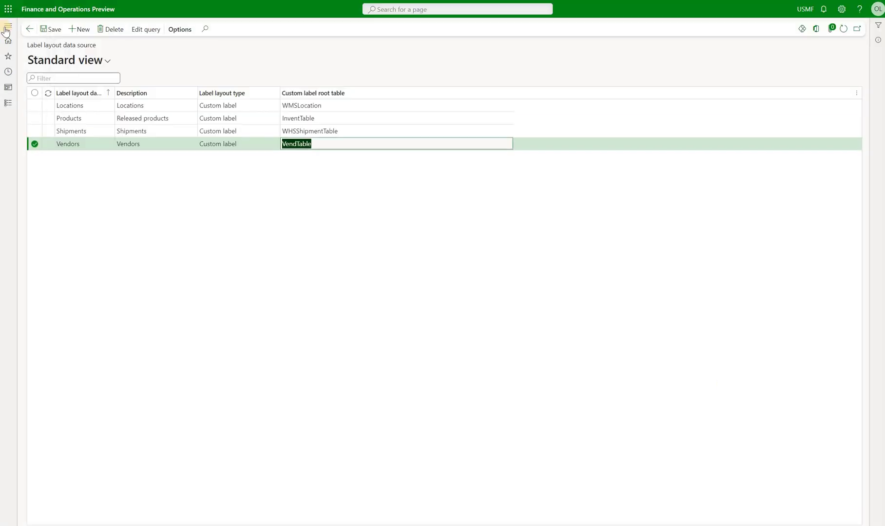
# - Open the Warehouse management Label layout page and list the layout types
pyautogui.click(8, 25)
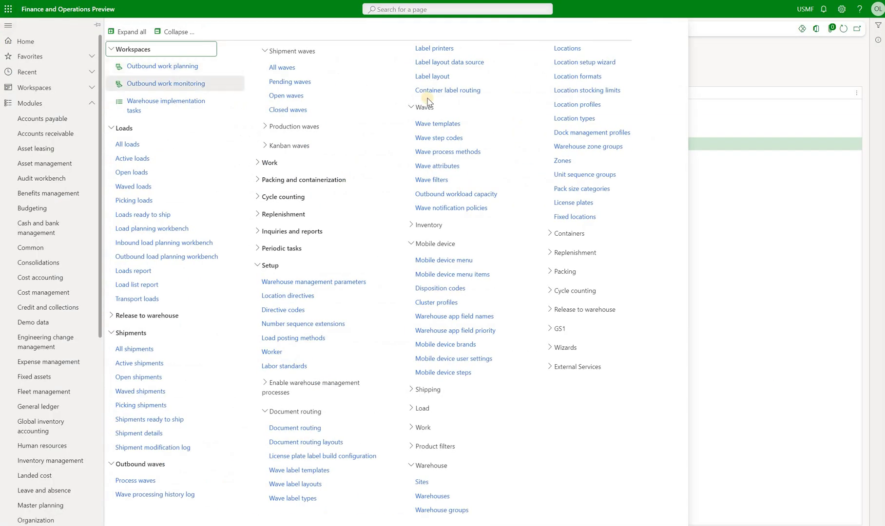
pyautogui.click(436, 77)
pyautogui.click(72, 79)
# - Create a Custom label layout named Vendors with description 'Vendor labels'
pyautogui.click(58, 113)
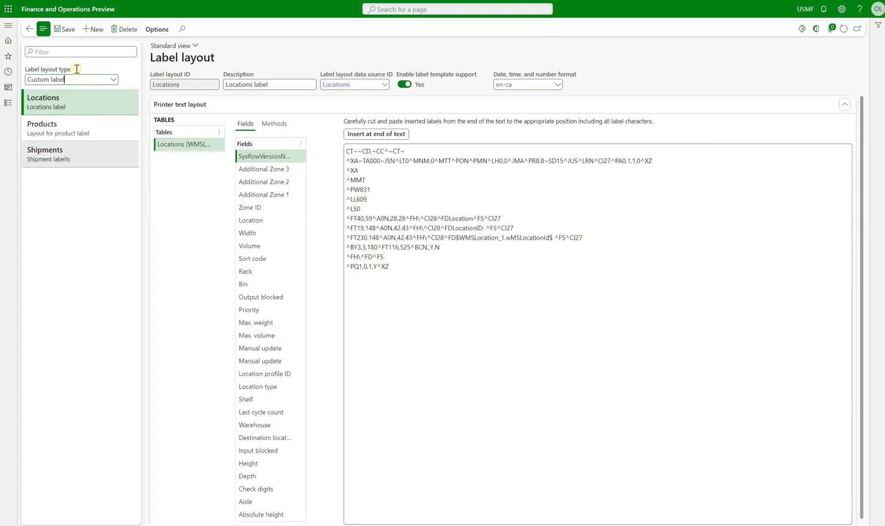
pyautogui.click(93, 29)
pyautogui.write('Vendors')
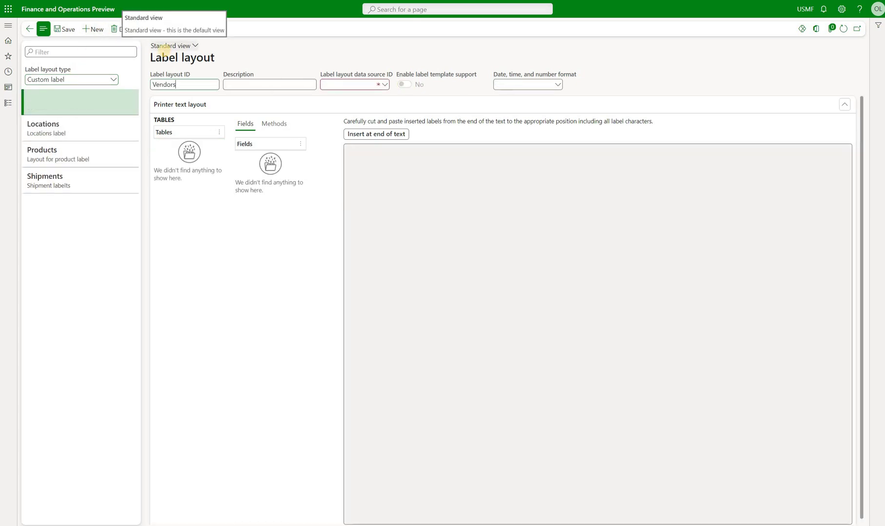
pyautogui.press('Tab')
pyautogui.write('Vendor la')
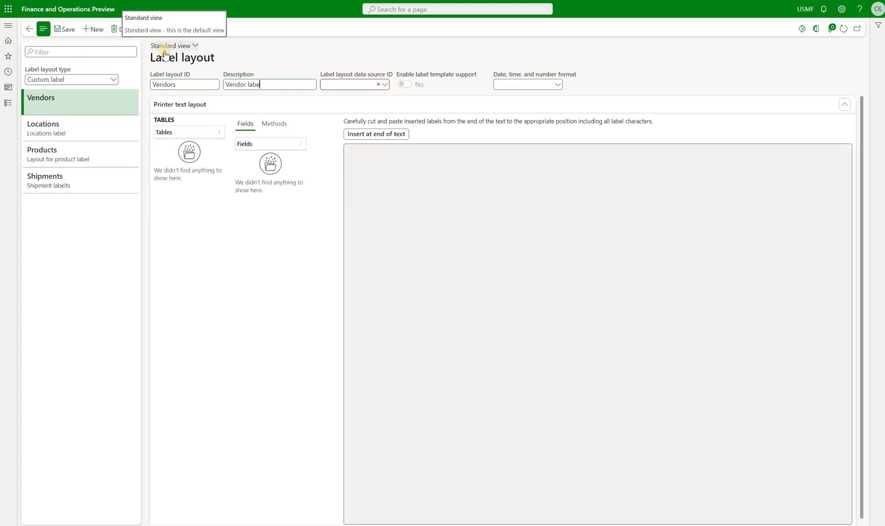
pyautogui.write('belts')
pyautogui.press('BackSpace')
pyautogui.press('BackSpace')
pyautogui.write('s')
# - Set the layout's data source to Vendors, enable label template support, and use en-ca format
pyautogui.click(385, 85)
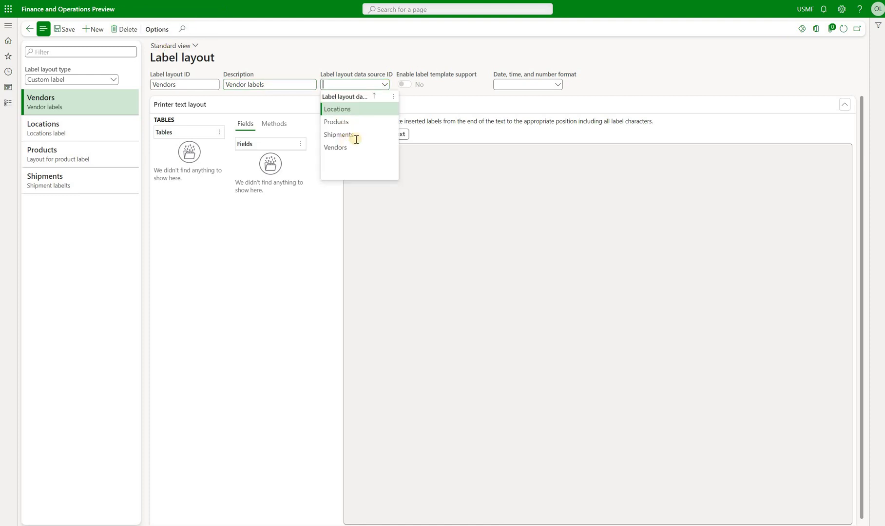
pyautogui.click(364, 148)
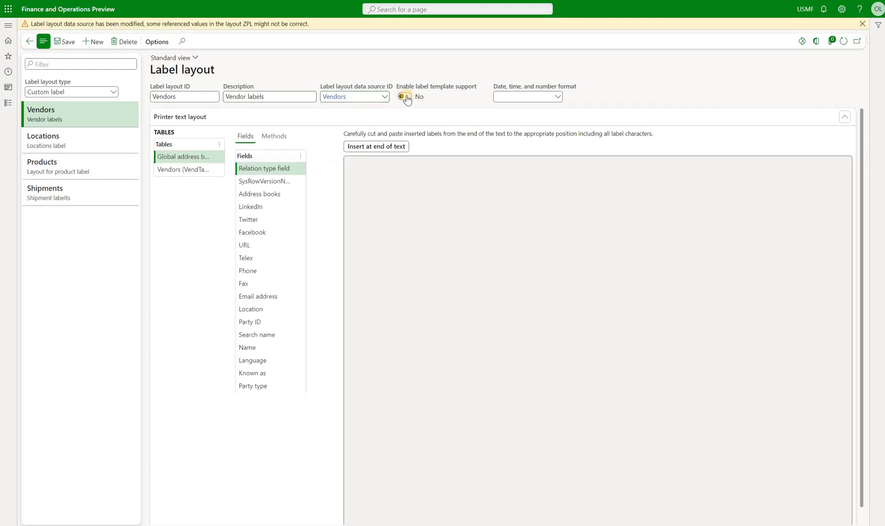
pyautogui.click(405, 97)
pyautogui.click(536, 95)
pyautogui.write('en-ca')
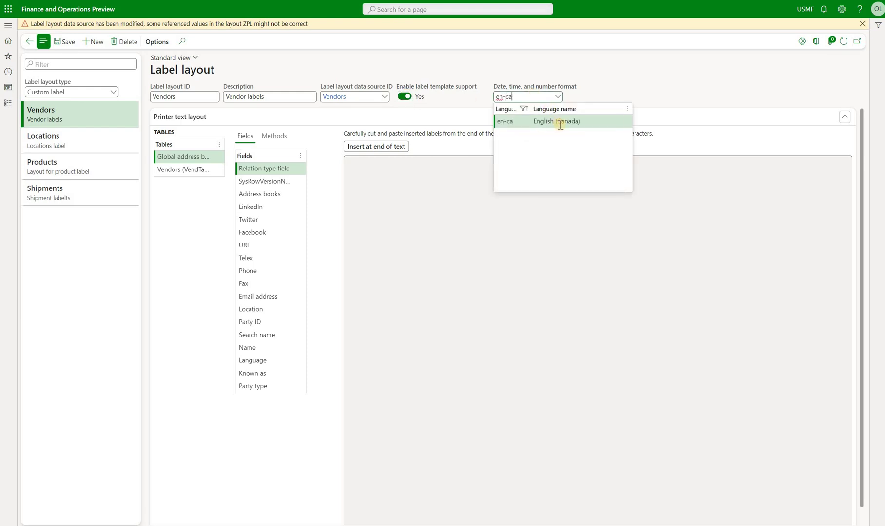
pyautogui.click(566, 122)
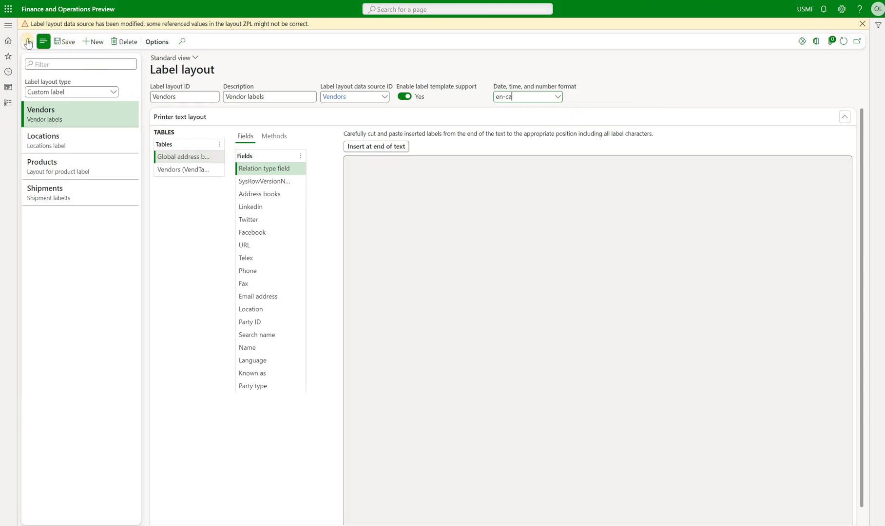
# - Save the Vendors layout, dismiss the data source warning, and bring up the ZPL Notepad file
pyautogui.click(58, 43)
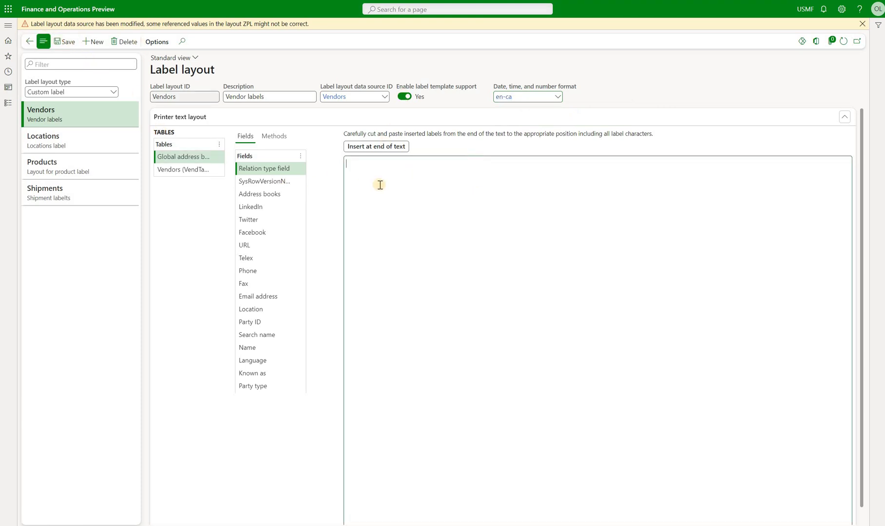
pyautogui.click(862, 24)
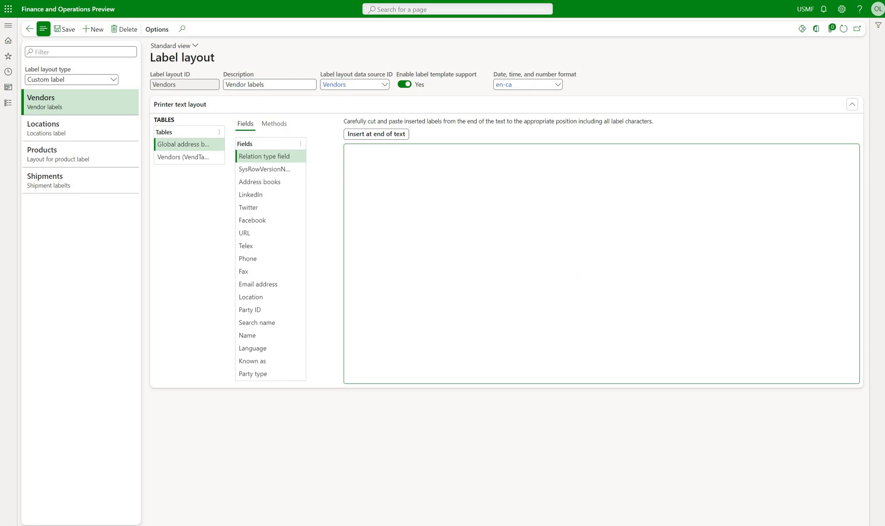
pyautogui.click(645, 524)
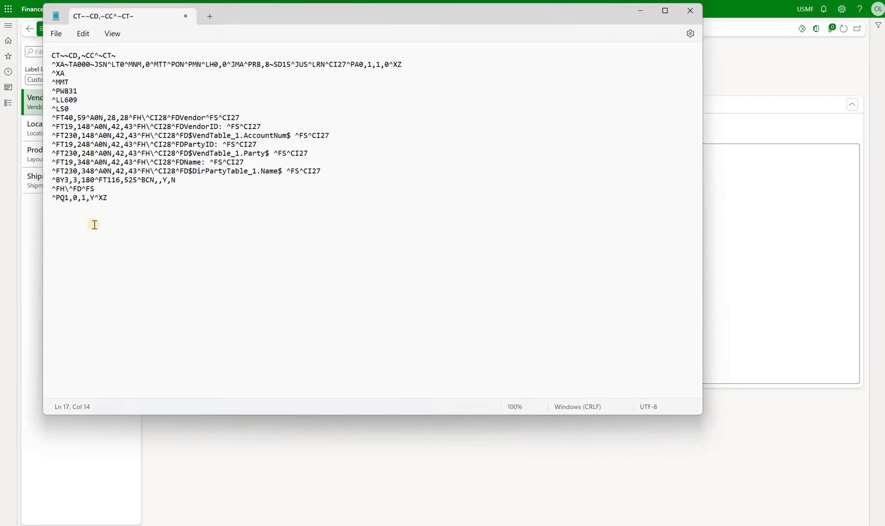
# - Copy all the vendor ZPL code from Notepad into the Vendors printer text layout box
pyautogui.hotkey('ctrl', 'a')
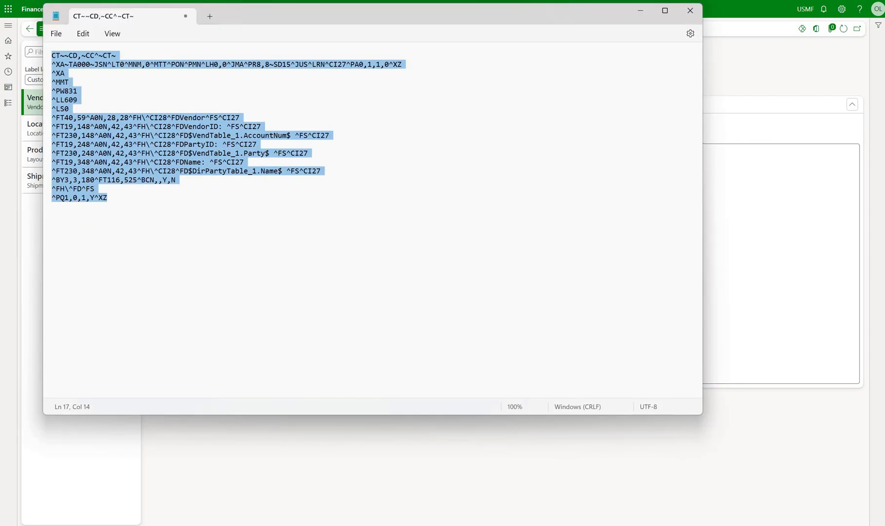
pyautogui.hotkey('ctrl', 'c')
pyautogui.press('super+Down')
pyautogui.click(441, 207)
pyautogui.hotkey('ctrl', 'v')
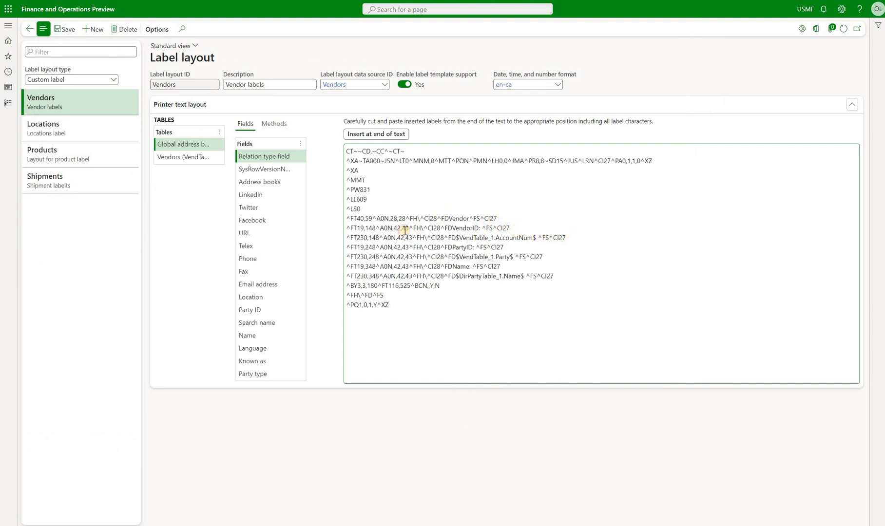
# - Highlight the vendor ID lines and browse the Vendors (VendTable) table's fields
pyautogui.moveTo(346, 228); pyautogui.dragTo(566, 238)
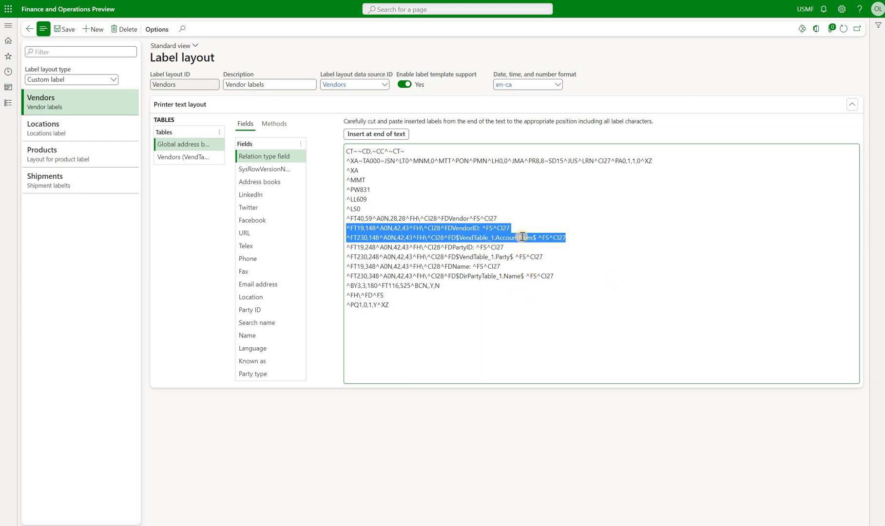
pyautogui.click(181, 158)
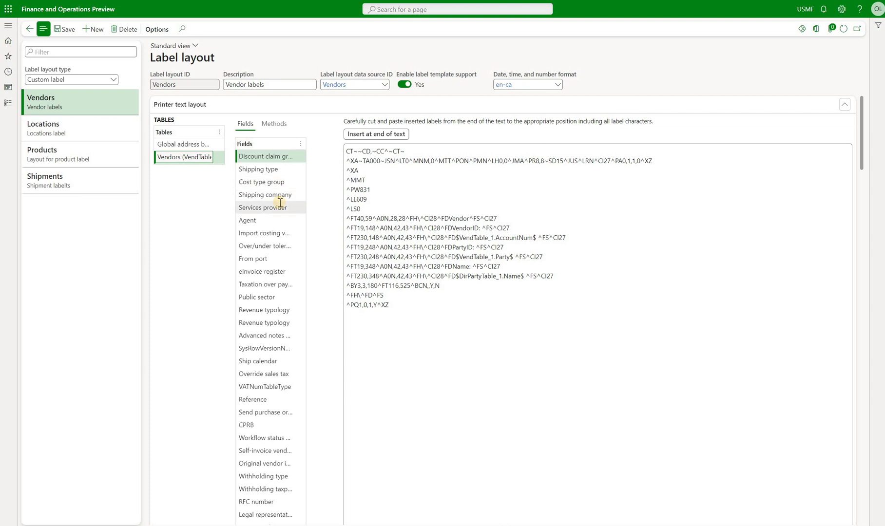
pyautogui.scroll(-4, 279, 201)
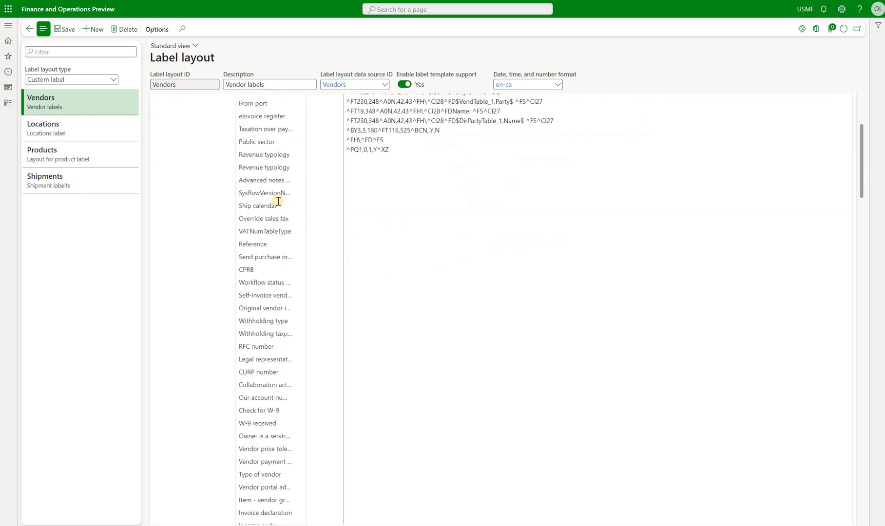
pyautogui.scroll(-20, 278, 201)
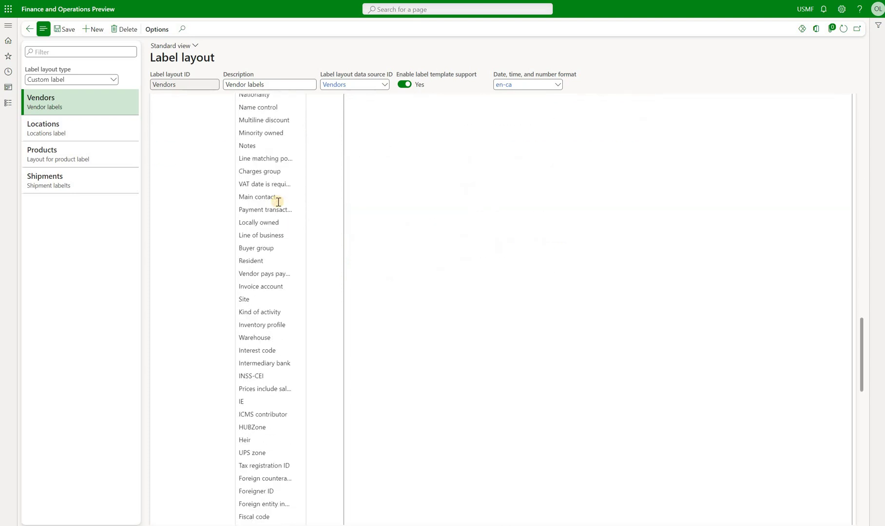
pyautogui.scroll(-10, 278, 201)
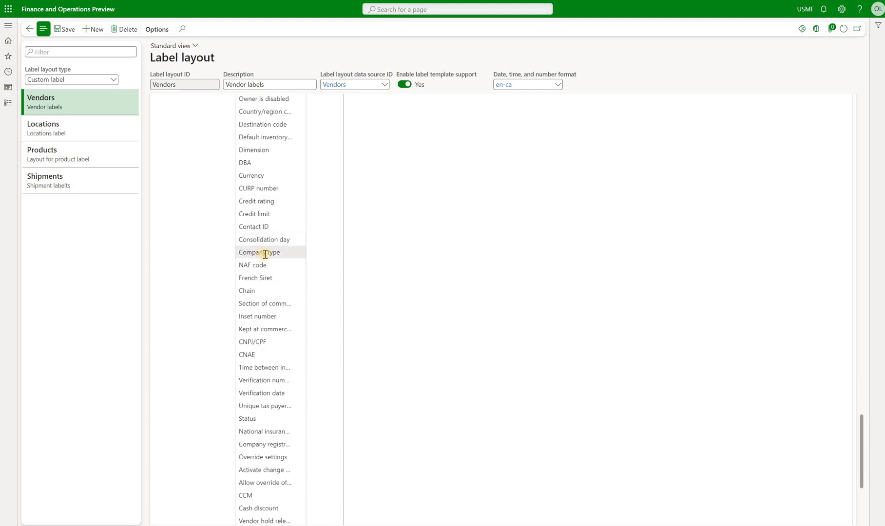
pyautogui.scroll(15, 268, 253)
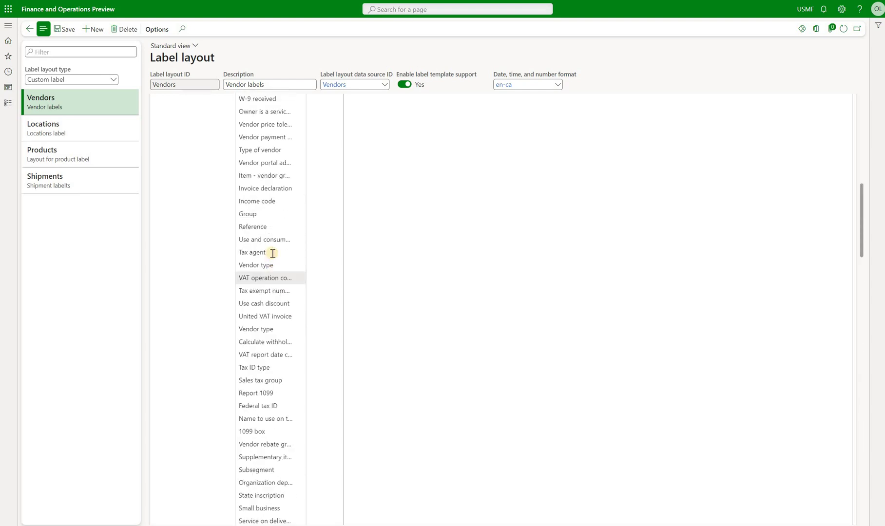
pyautogui.scroll(15, 272, 253)
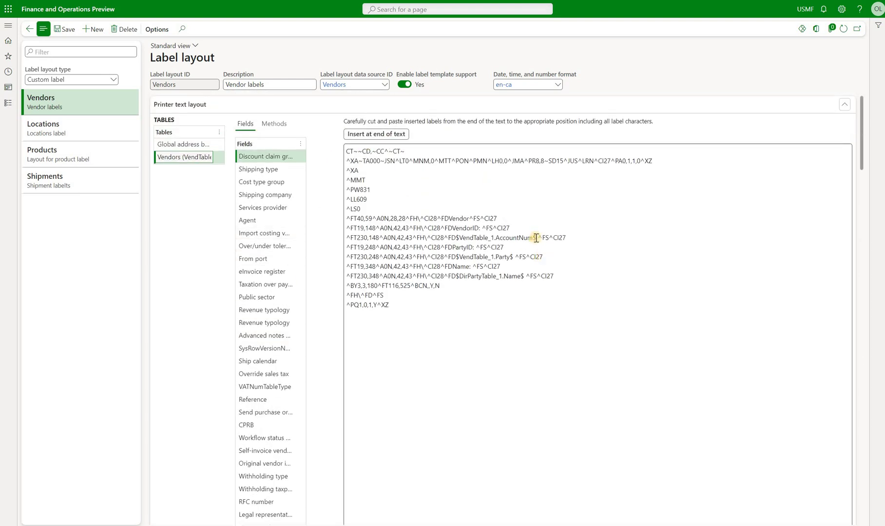
# - Select the $VendTable_1.AccountNum$ and $VendTable_1.Party$ placeholders in the layout text
pyautogui.click(536, 238)
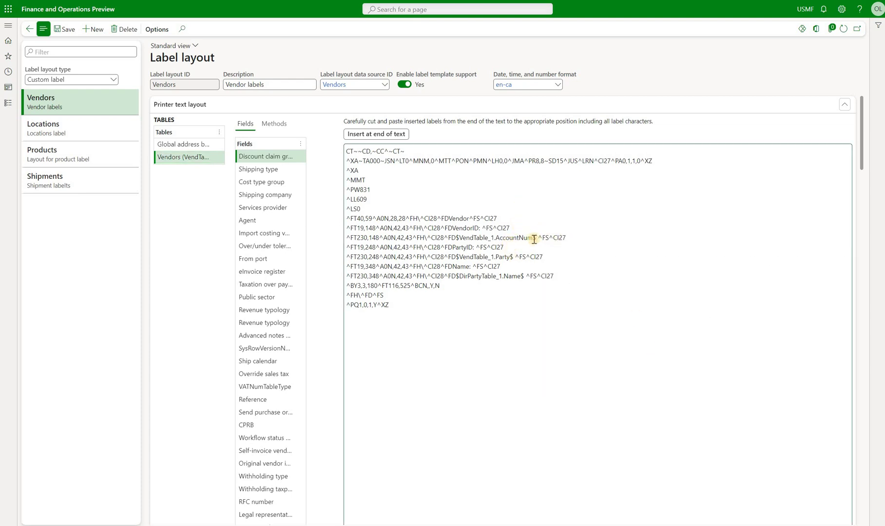
pyautogui.keyDown('shift'); pyautogui.click(456, 237); pyautogui.keyUp('shift')
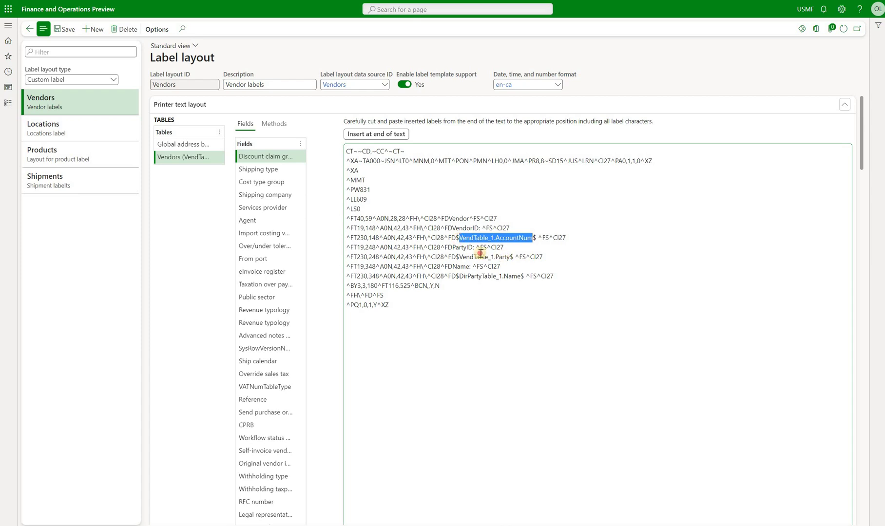
pyautogui.click(512, 257)
pyautogui.keyDown('shift'); pyautogui.click(453, 256); pyautogui.keyUp('shift')
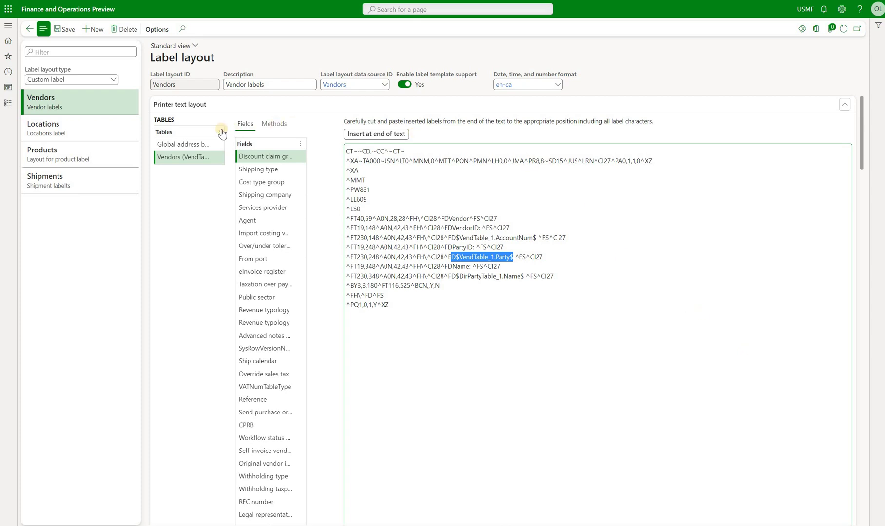
# - Match the Global address book Name field to the $DirPartyTable_1.Name$ placeholder in the layout
pyautogui.click(177, 145)
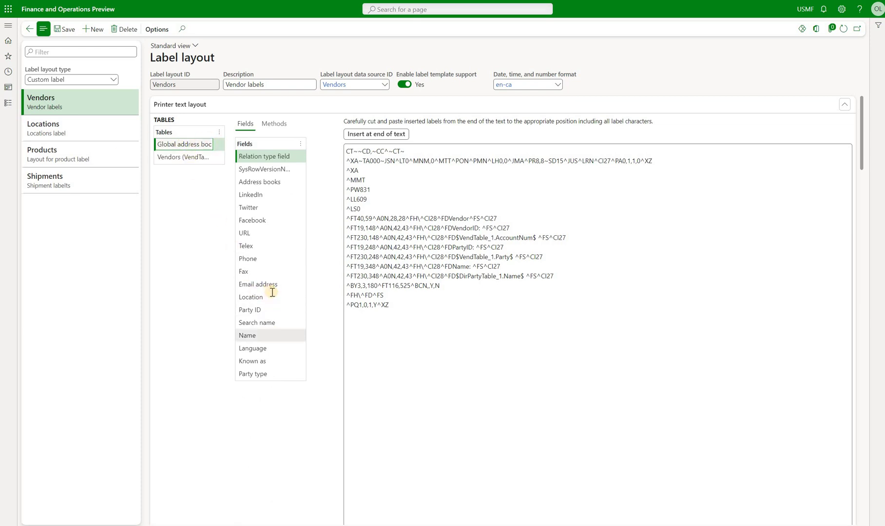
pyautogui.click(273, 334)
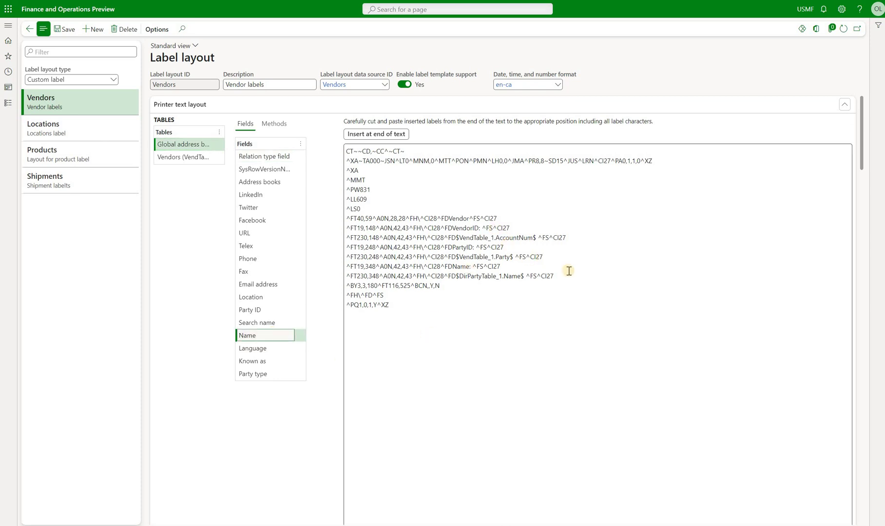
pyautogui.moveTo(565, 276); pyautogui.dragTo(457, 277)
pyautogui.hotkey('shift', 'Right')
pyautogui.hotkey('shift', 'Right')
pyautogui.hotkey('shift', 'Right')
pyautogui.hotkey('shift', 'Right')
pyautogui.hotkey('shift', 'Right')
pyautogui.hotkey('shift', 'Right')
pyautogui.hotkey('shift', 'Right')
pyautogui.hotkey('shift', 'Right')
pyautogui.hotkey('shift', 'Right')
pyautogui.hotkey('shift', 'Right')
pyautogui.hotkey('shift', 'Right')
pyautogui.hotkey('shift', 'Right')
pyautogui.hotkey('shift', 'Right')
pyautogui.hotkey('shift', 'Right')
pyautogui.hotkey('shift', 'Right')
pyautogui.hotkey('shift', 'Right')
pyautogui.hotkey('shift', 'Right')
pyautogui.hotkey('shift', 'Right')
pyautogui.hotkey('shift', 'Right')
pyautogui.hotkey('shift', 'Right')
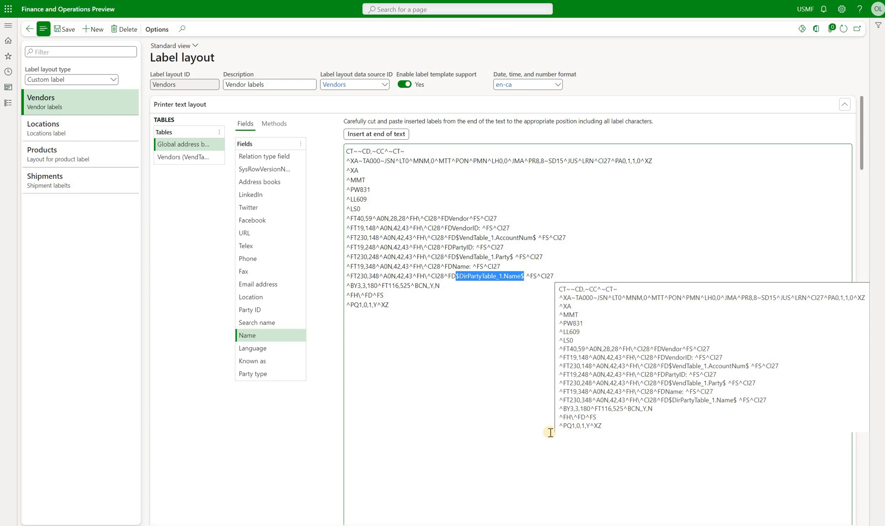
pyautogui.click(8, 25)
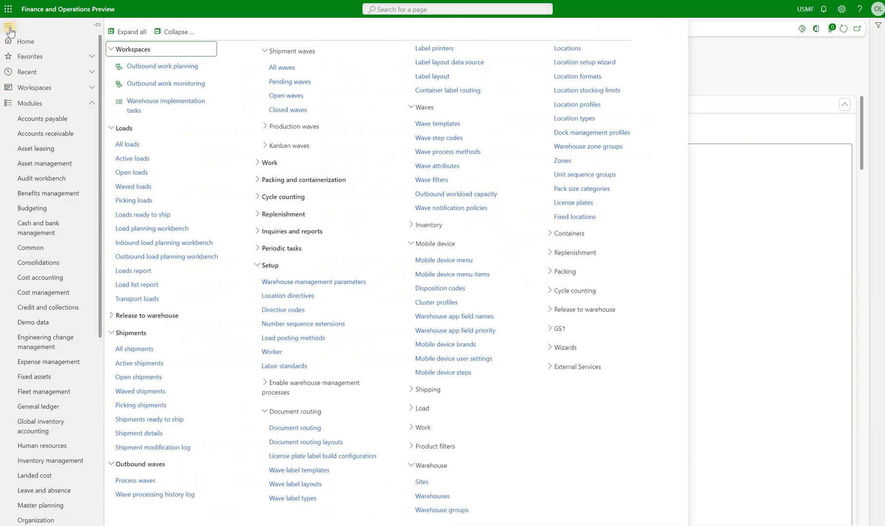
# - Open Accounts payable > All vendors and select the California tax authority vendor
pyautogui.click(51, 124)
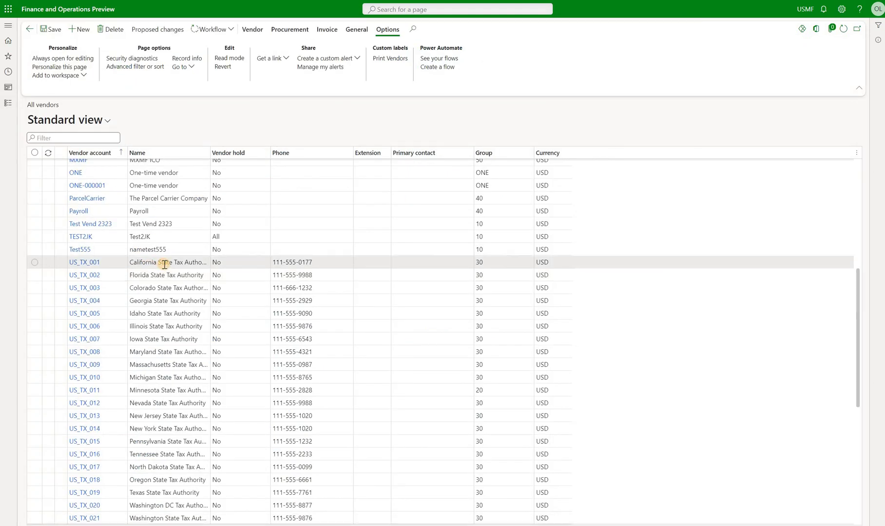
pyautogui.click(165, 263)
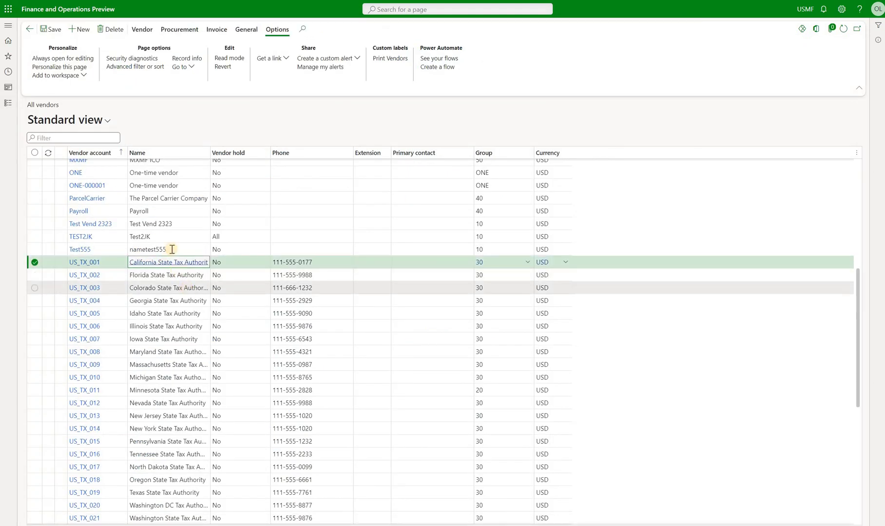
pyautogui.click(73, 262)
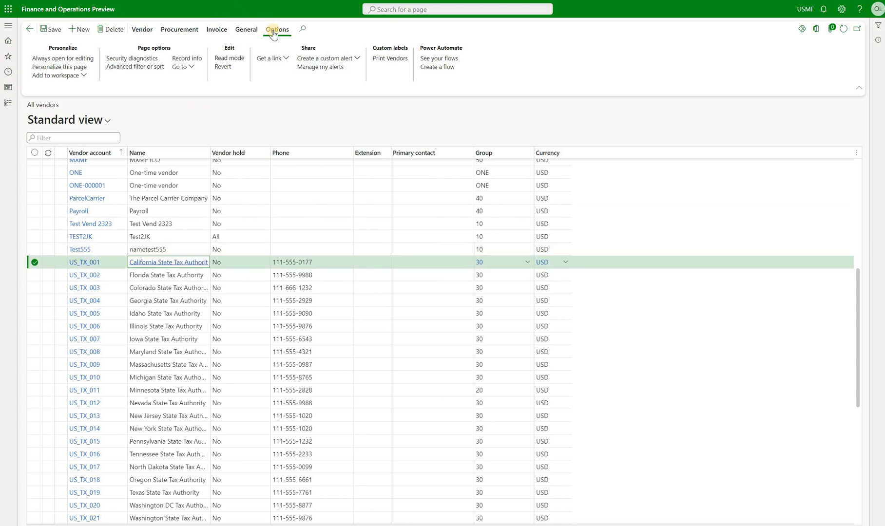
pyautogui.click(392, 61)
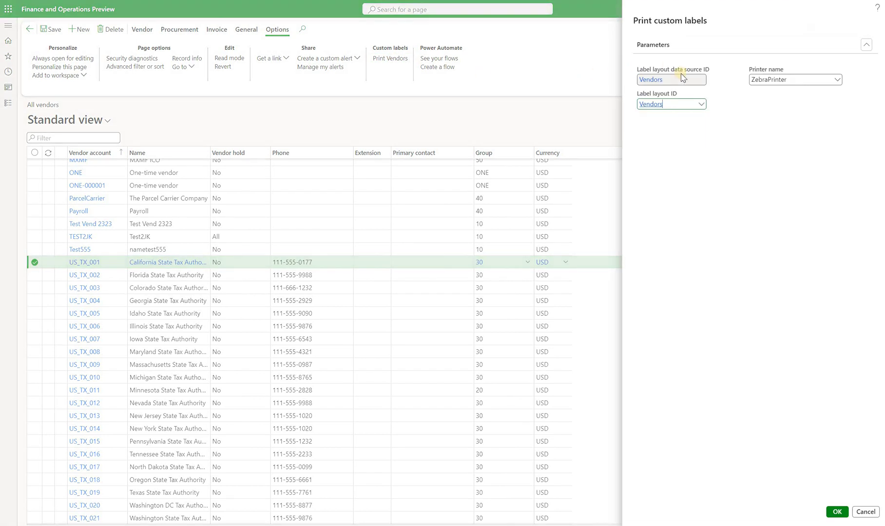
pyautogui.click(702, 104)
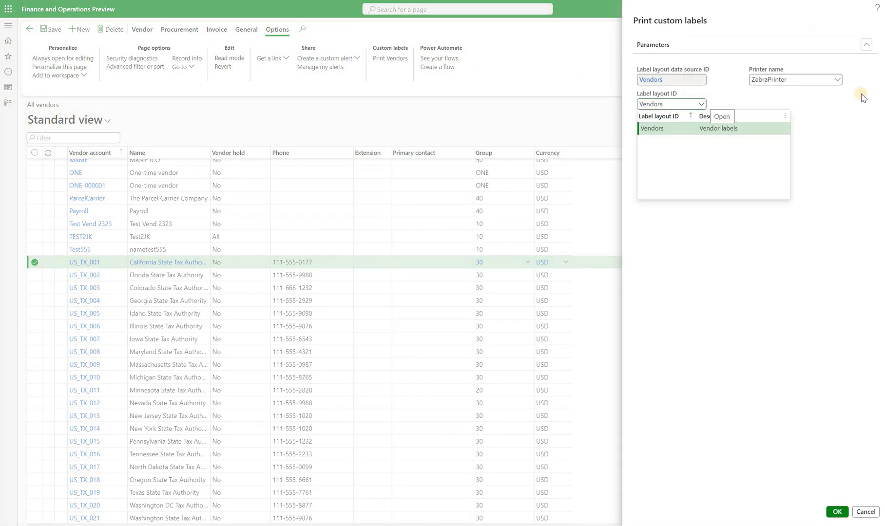
pyautogui.click(804, 102)
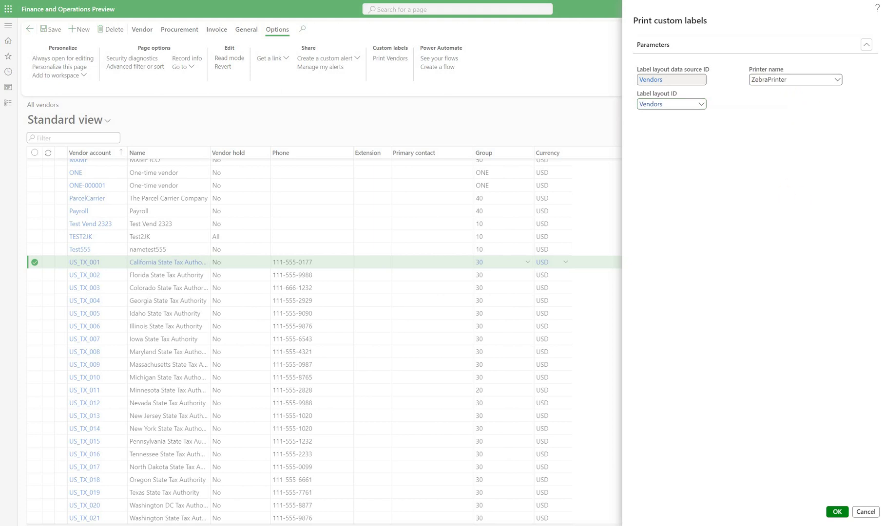
# - Confirm Print custom labels to send the vendor label to ZebraPrinter, then check the ZPL emulator output
pyautogui.hotkey('alt', 'Tab')
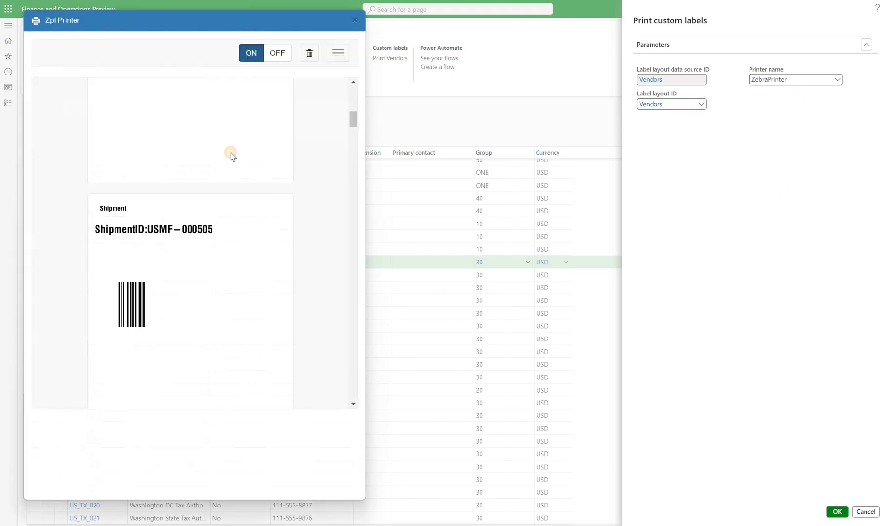
pyautogui.scroll(-2, 230, 153)
pyautogui.click(838, 512)
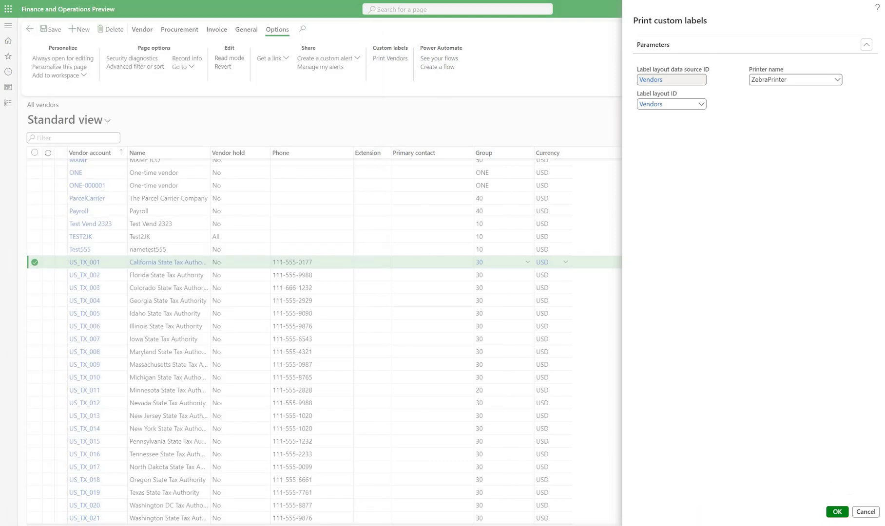
pyautogui.hotkey('alt', 'Tab')
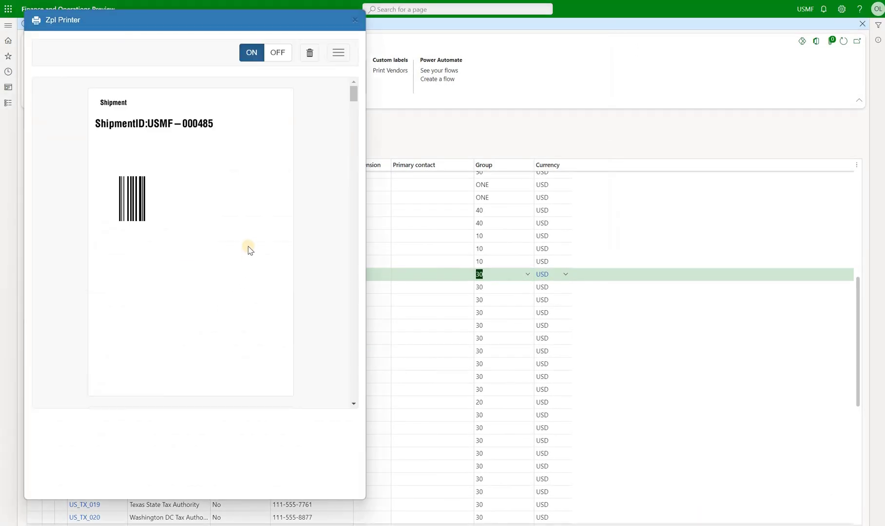